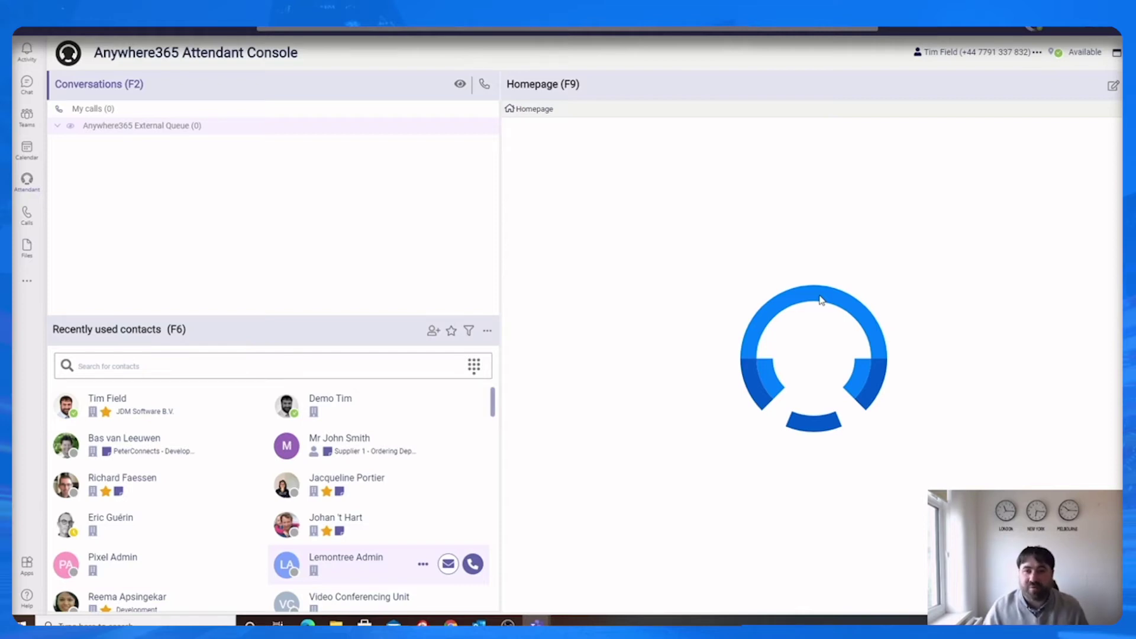
{"action": "key", "text": "Down"}
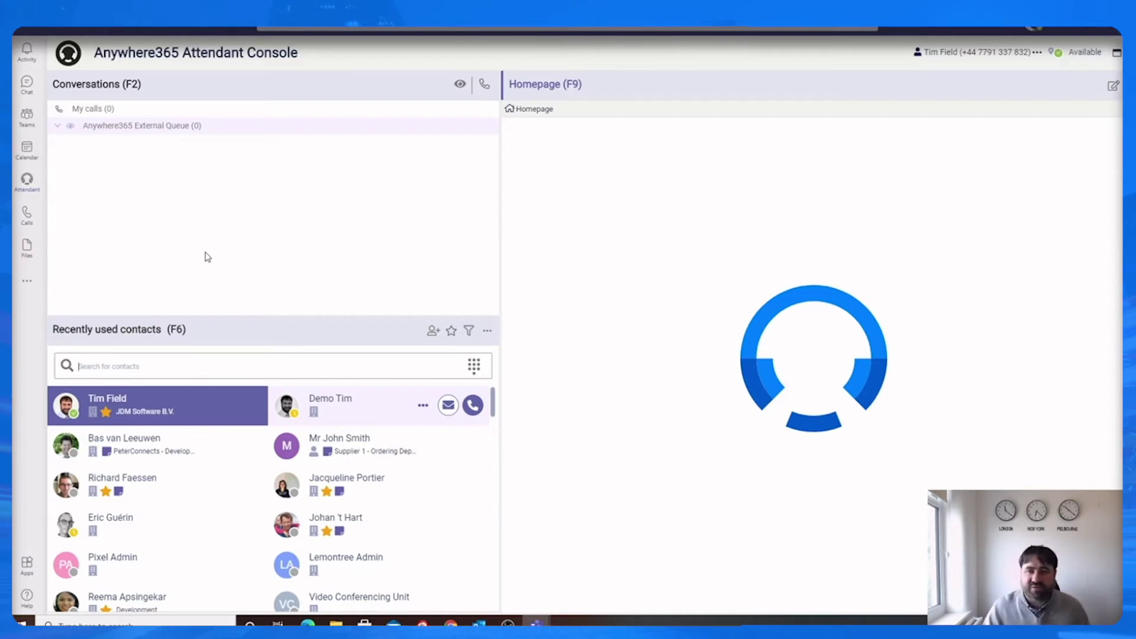
{"action": "left_click", "coordinate": [126, 232]}
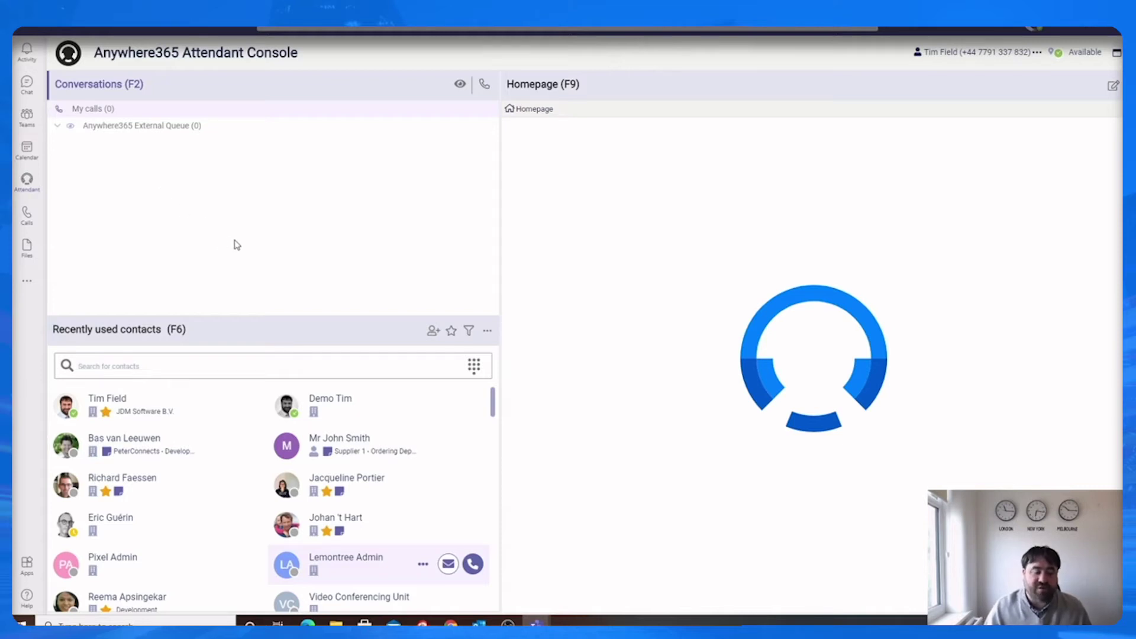
{"action": "left_click", "coordinate": [219, 127]}
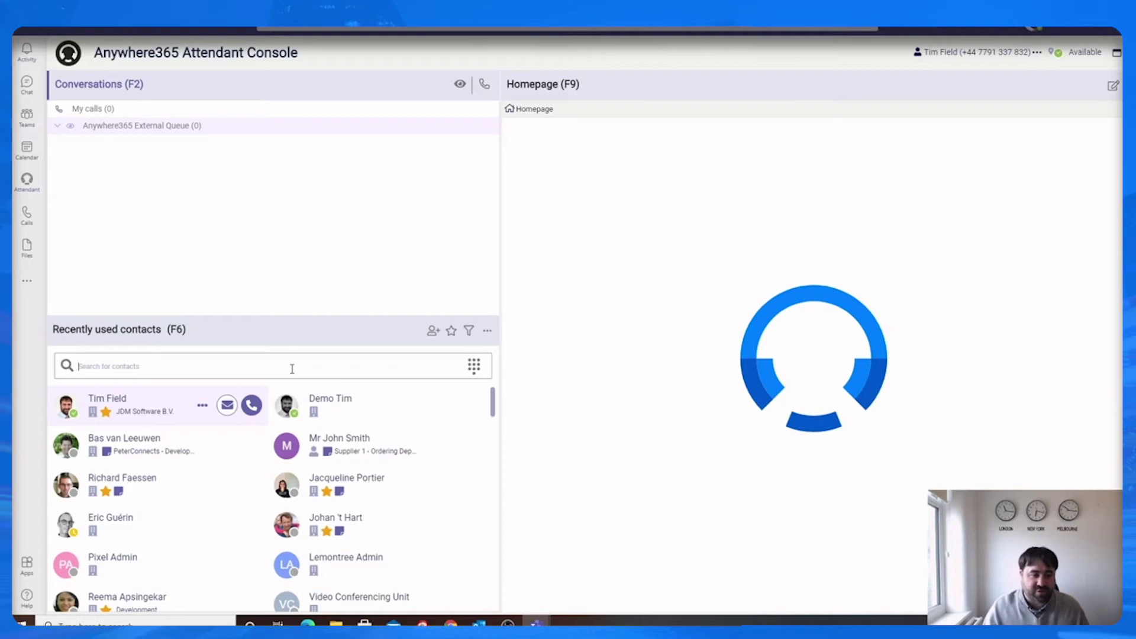
{"action": "mouse_move", "coordinate": [319, 499]}
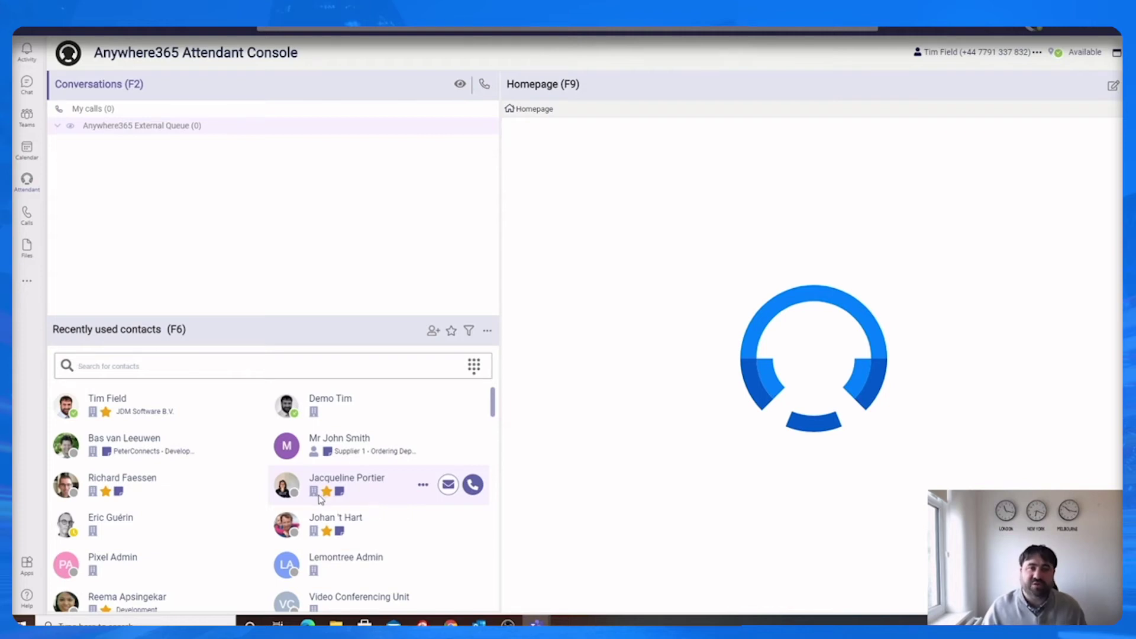
{"action": "left_click", "coordinate": [451, 333]}
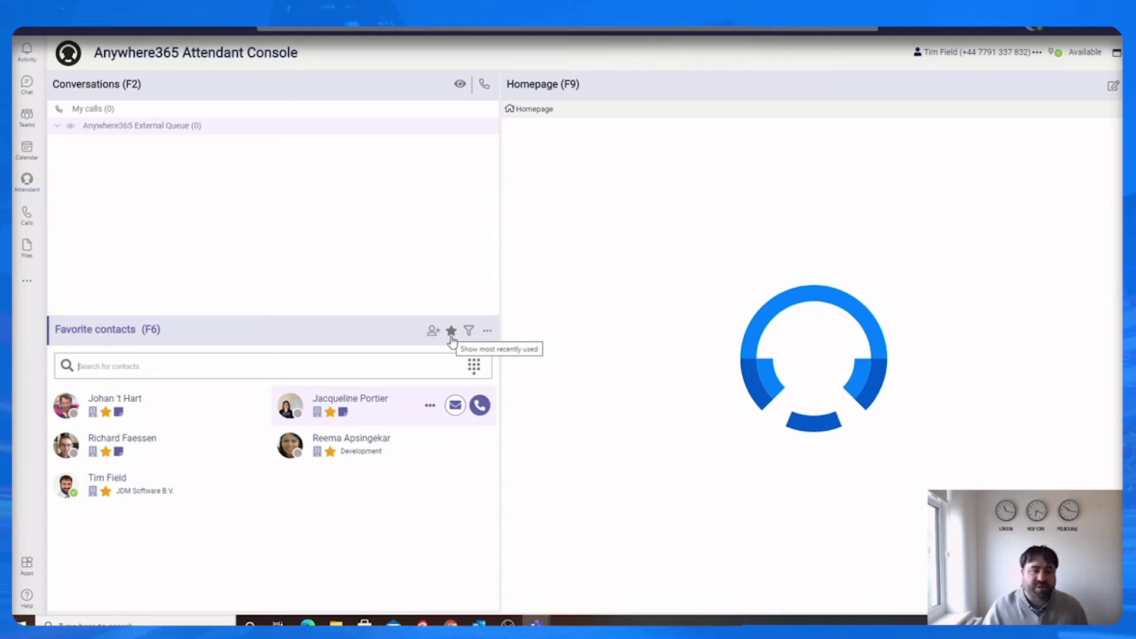
{"action": "left_click", "coordinate": [451, 330]}
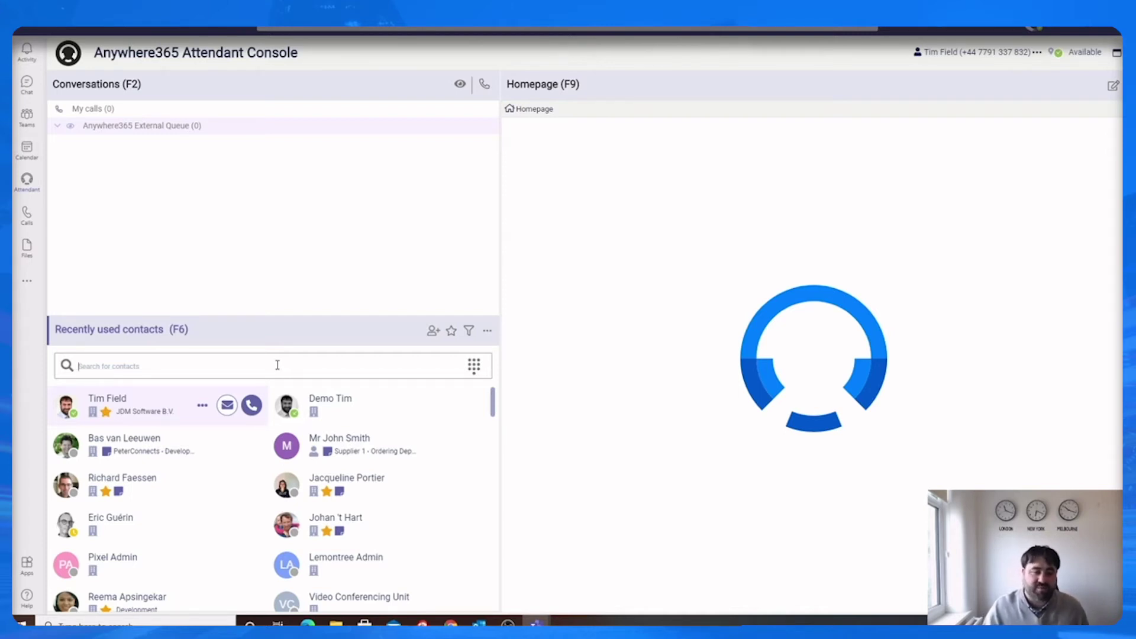
{"action": "left_click", "coordinate": [169, 405]}
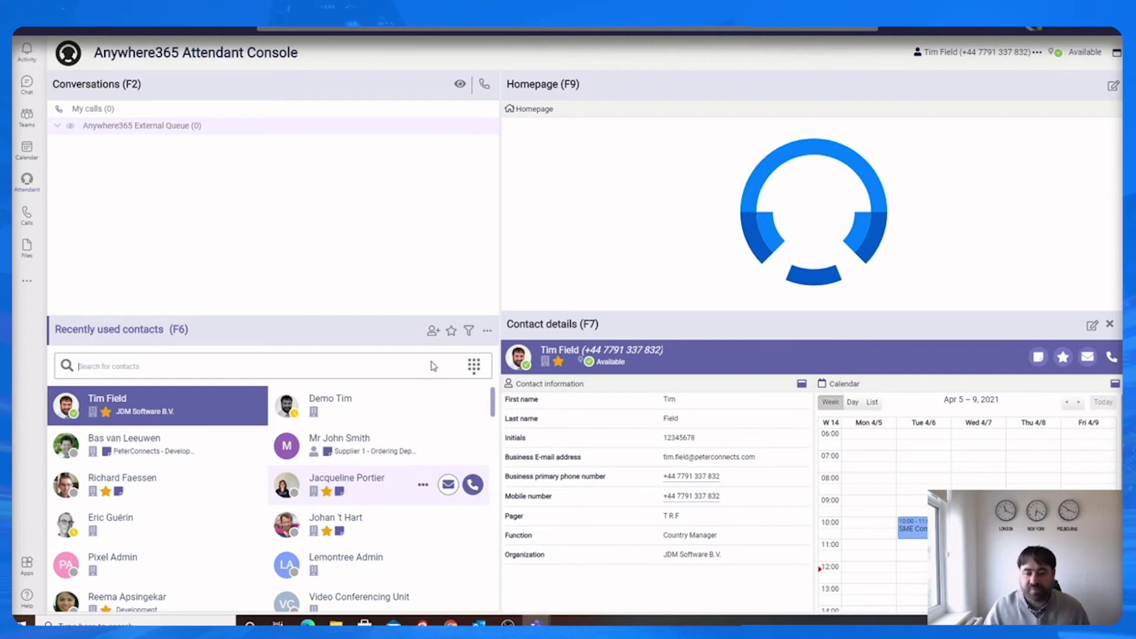
{"action": "key", "text": "Up"}
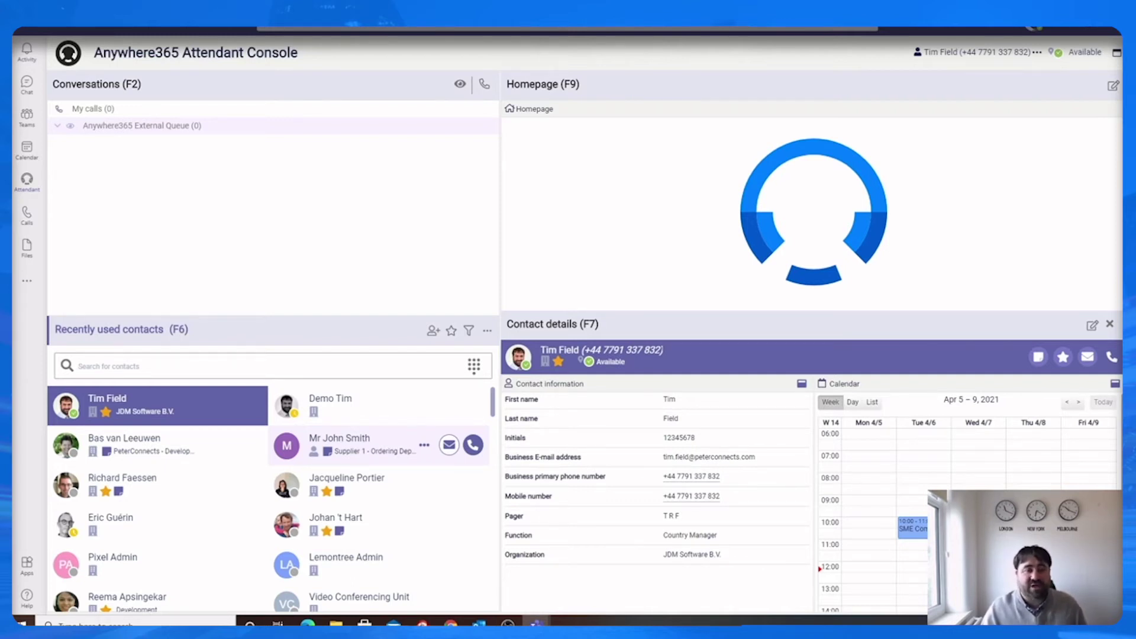
{"action": "left_click", "coordinate": [1109, 324]}
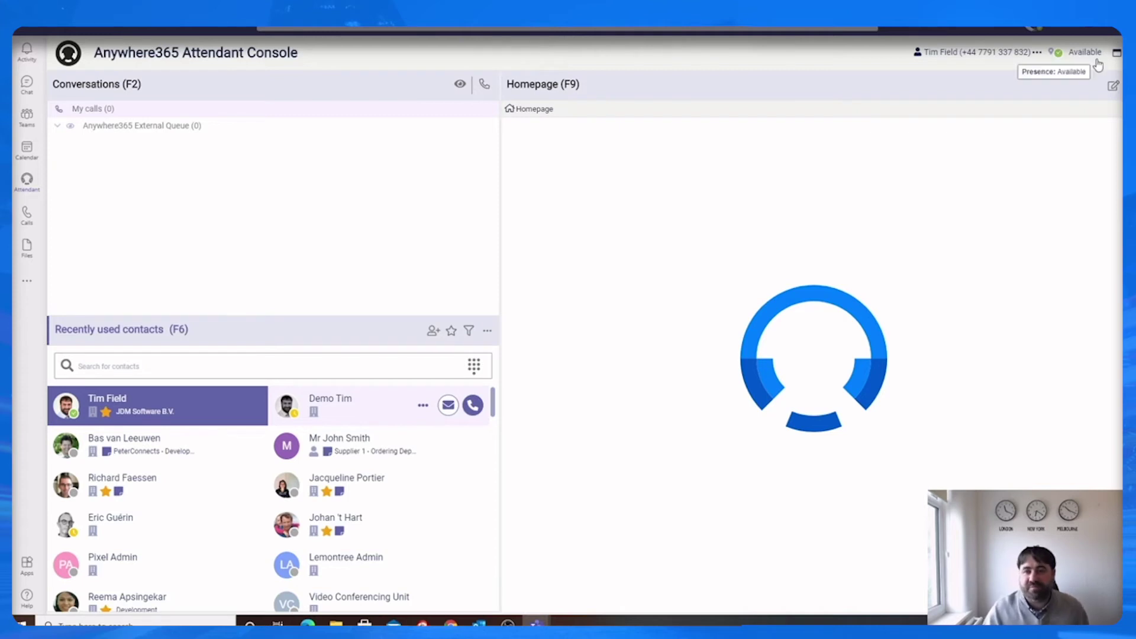
{"action": "left_click", "coordinate": [1112, 86]}
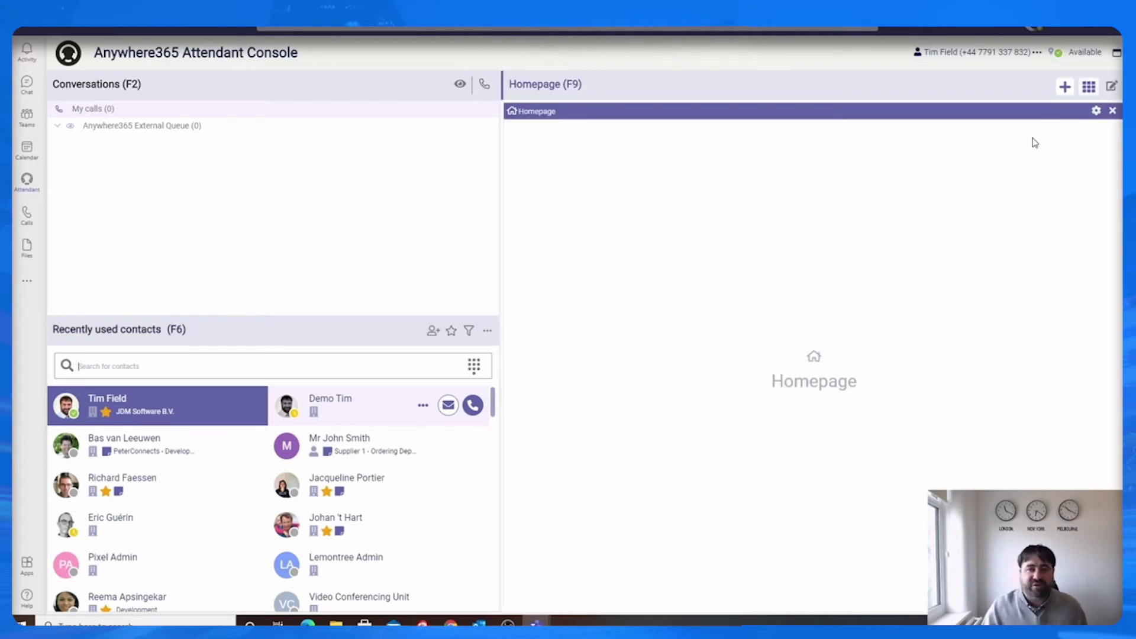
{"action": "left_click", "coordinate": [1063, 89]}
{"action": "left_click", "coordinate": [937, 193]}
{"action": "left_click_drag", "start_coordinate": [605, 223], "coordinate": [426, 218]}
{"action": "left_click", "coordinate": [582, 216]}
{"action": "key", "text": "Return"}
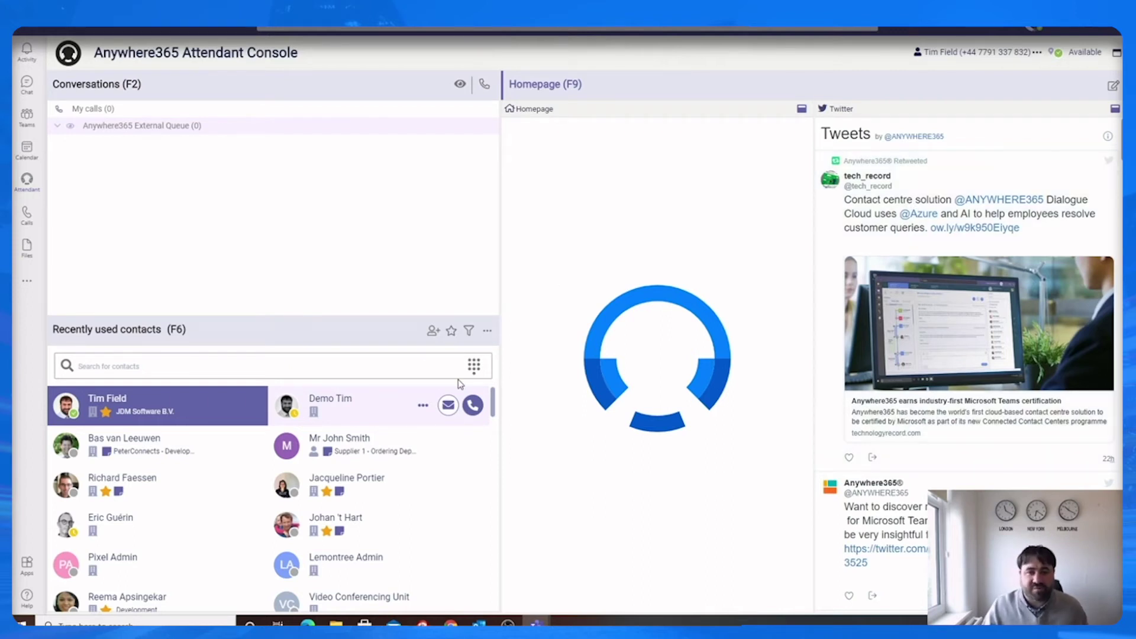
{"action": "left_click", "coordinate": [1112, 87]}
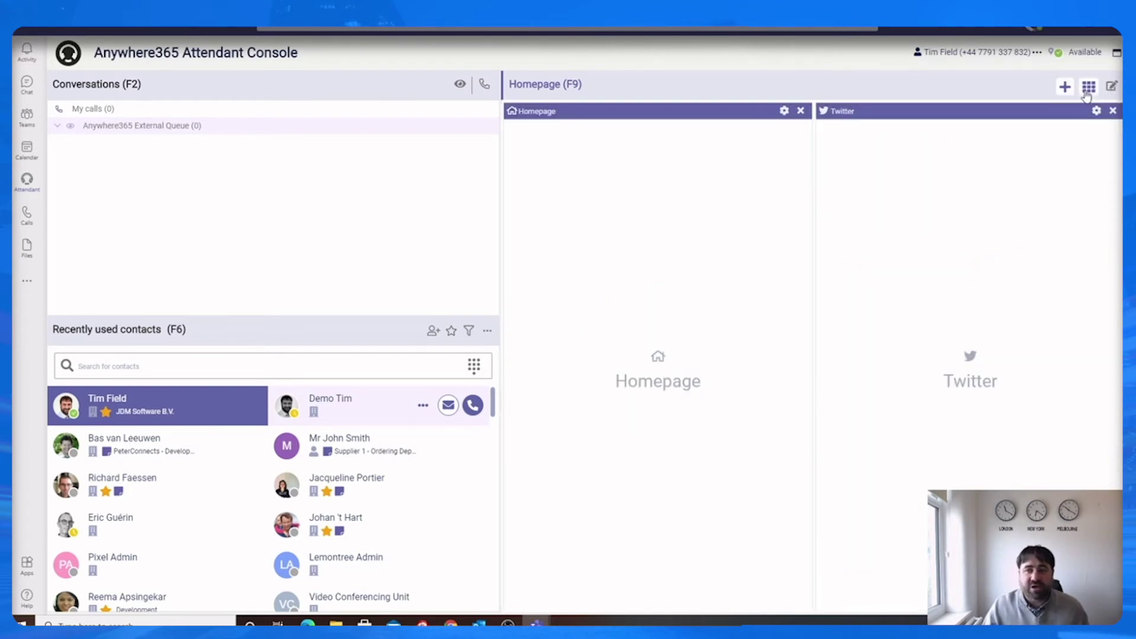
{"action": "left_click", "coordinate": [1067, 87]}
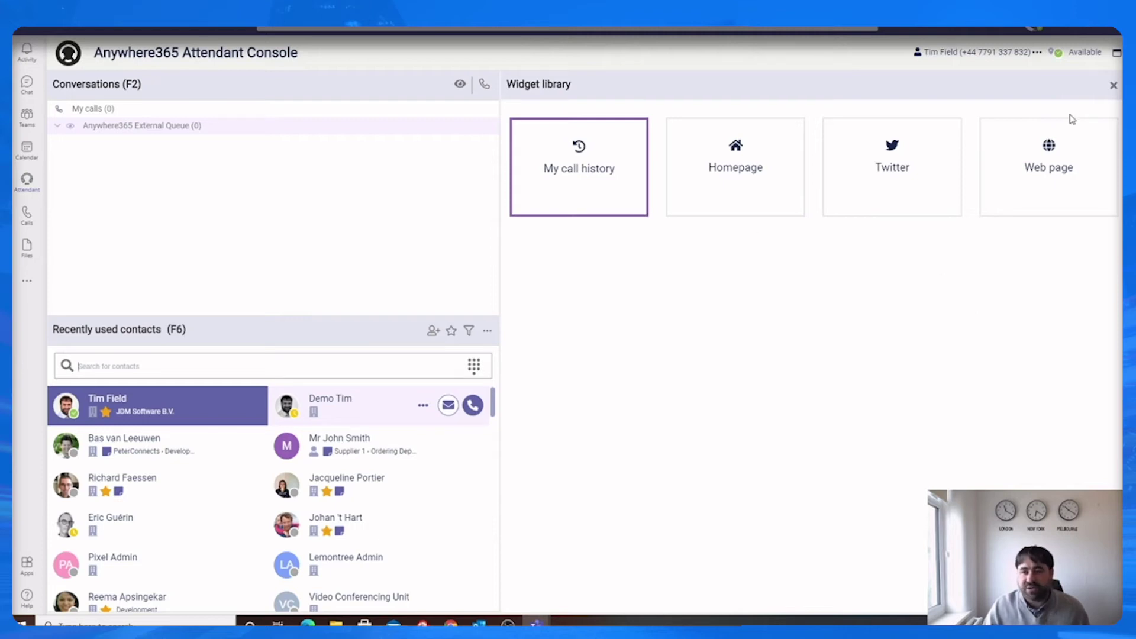
{"action": "left_click", "coordinate": [1113, 86]}
{"action": "left_click", "coordinate": [1112, 110]}
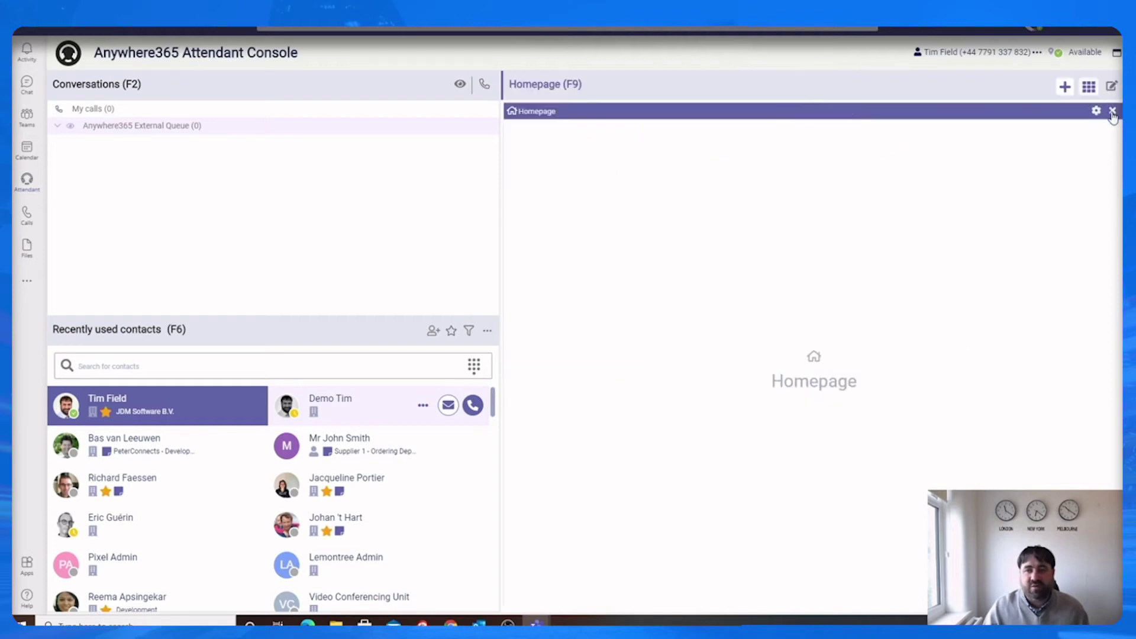
{"action": "left_click", "coordinate": [1112, 88]}
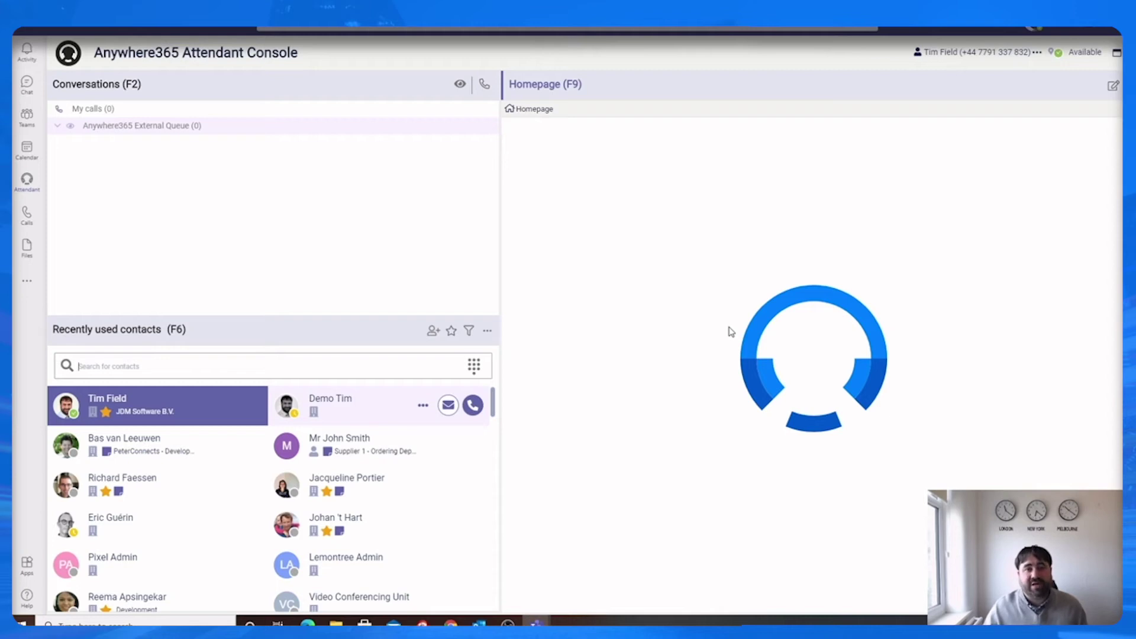
{"action": "key", "text": "F6"}
{"action": "key", "text": "Left"}
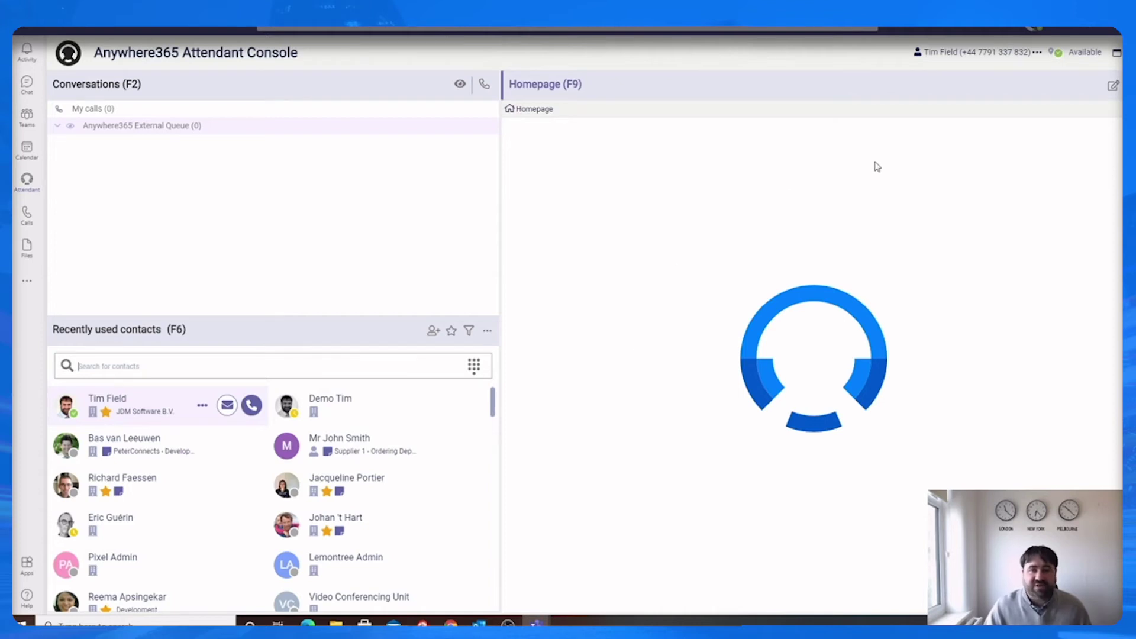
Apply the three-column layout in Preferences and widen the Homepage panel.
{"action": "left_click", "coordinate": [1037, 54]}
{"action": "left_click", "coordinate": [959, 77]}
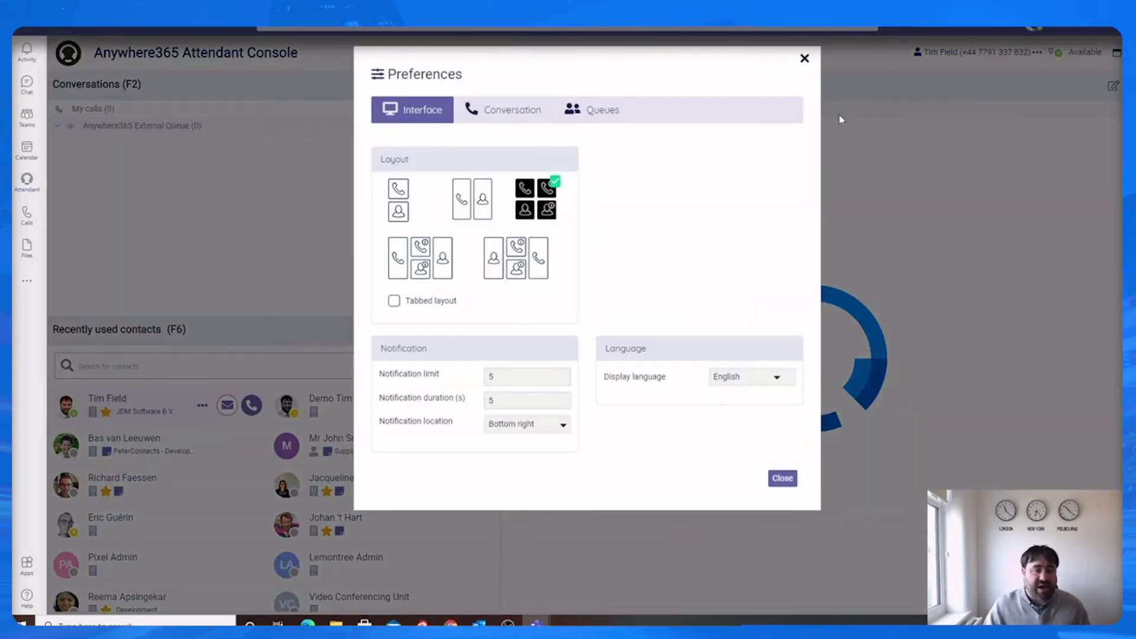
{"action": "left_click", "coordinate": [443, 268]}
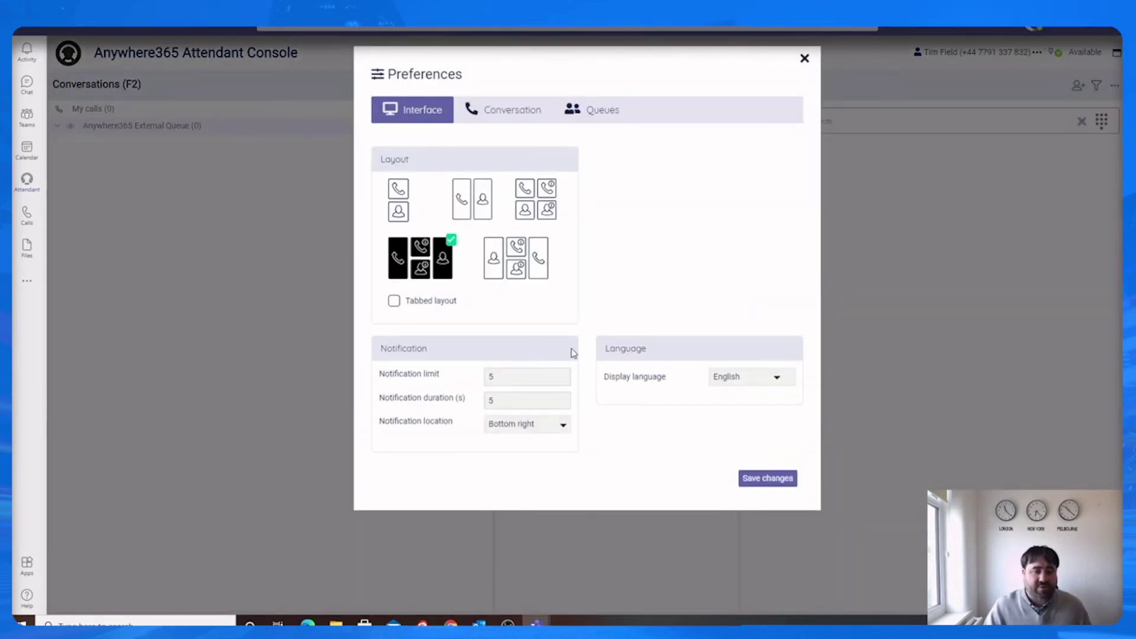
{"action": "left_click", "coordinate": [763, 477]}
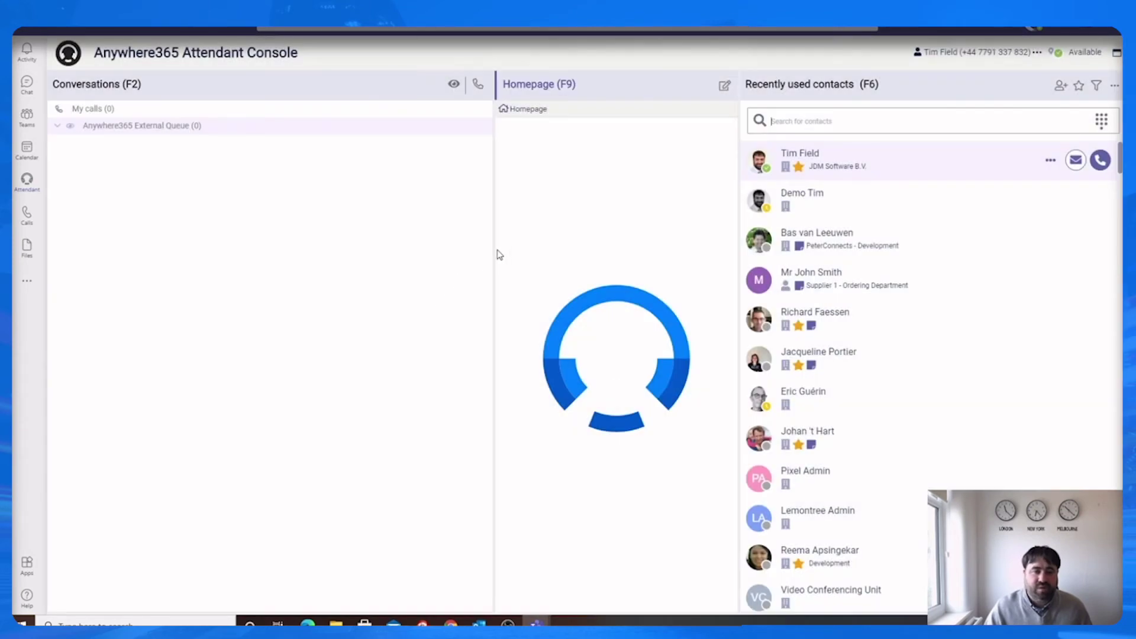
{"action": "left_click_drag", "start_coordinate": [495, 251], "coordinate": [345, 251]}
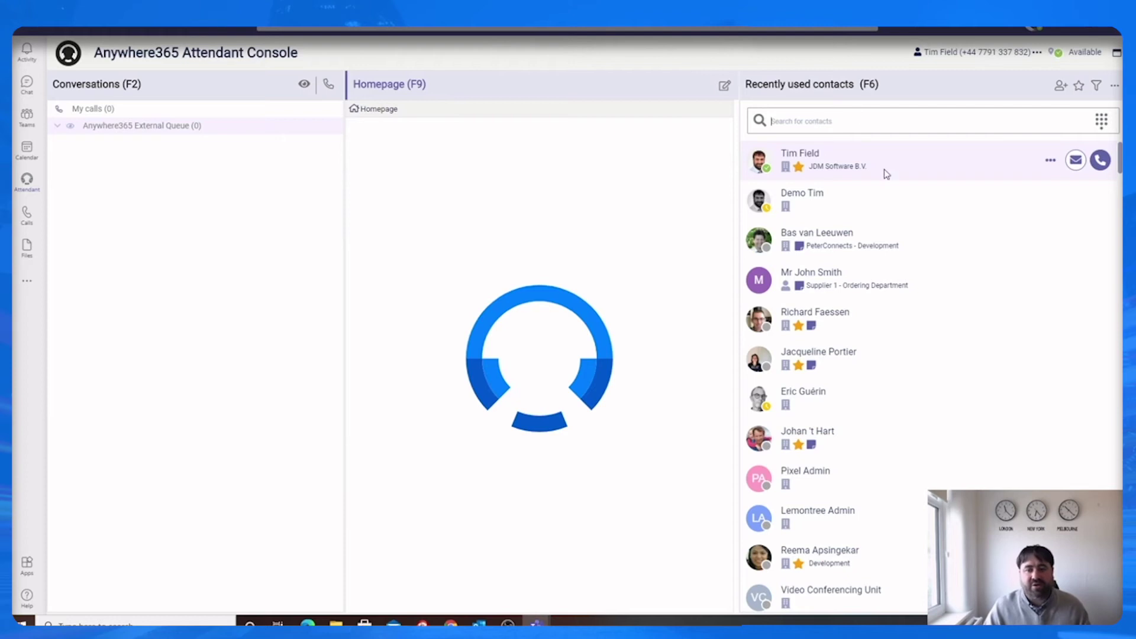
Switch Preferences to the two-column layout and save the change.
{"action": "left_click", "coordinate": [1037, 51]}
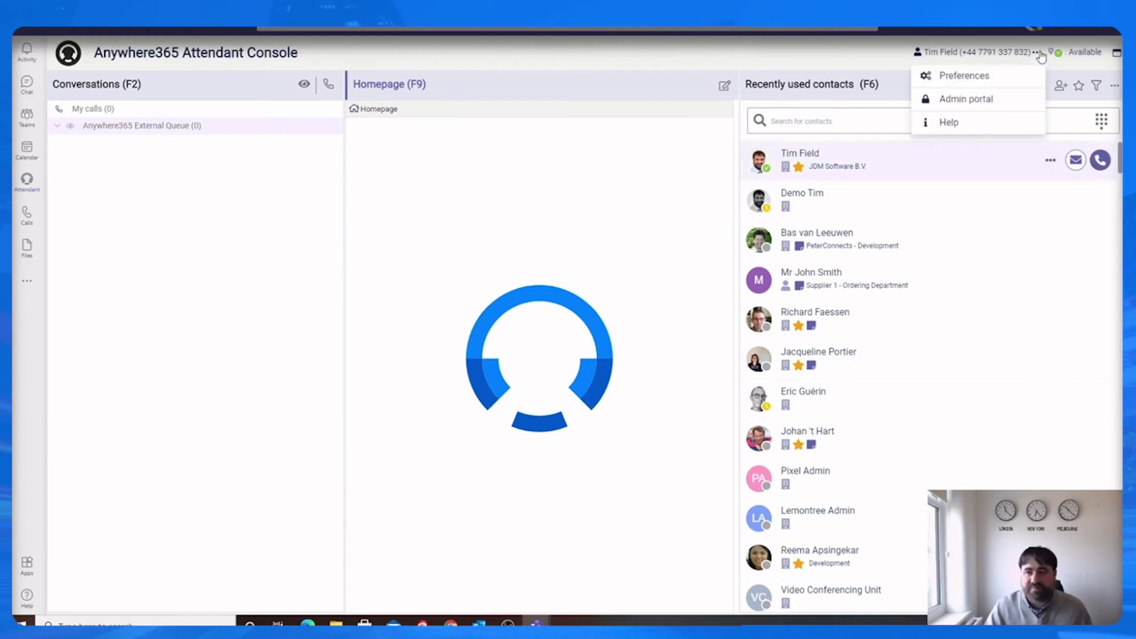
{"action": "left_click", "coordinate": [964, 75]}
{"action": "left_click", "coordinate": [472, 199]}
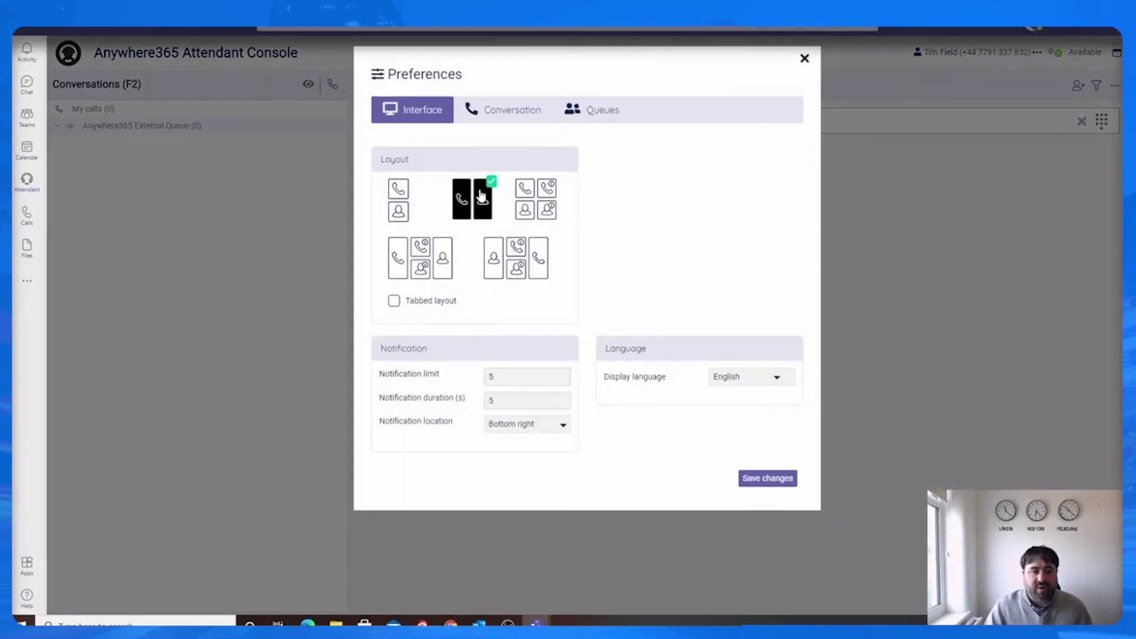
{"action": "left_click", "coordinate": [754, 481]}
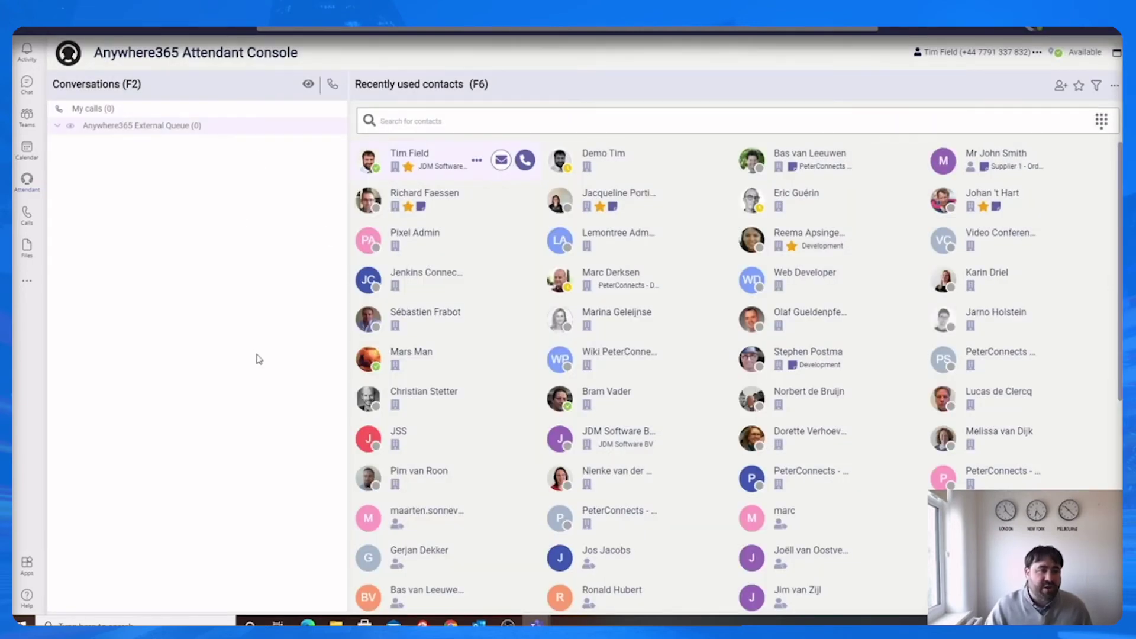
{"action": "mouse_move", "coordinate": [809, 159]}
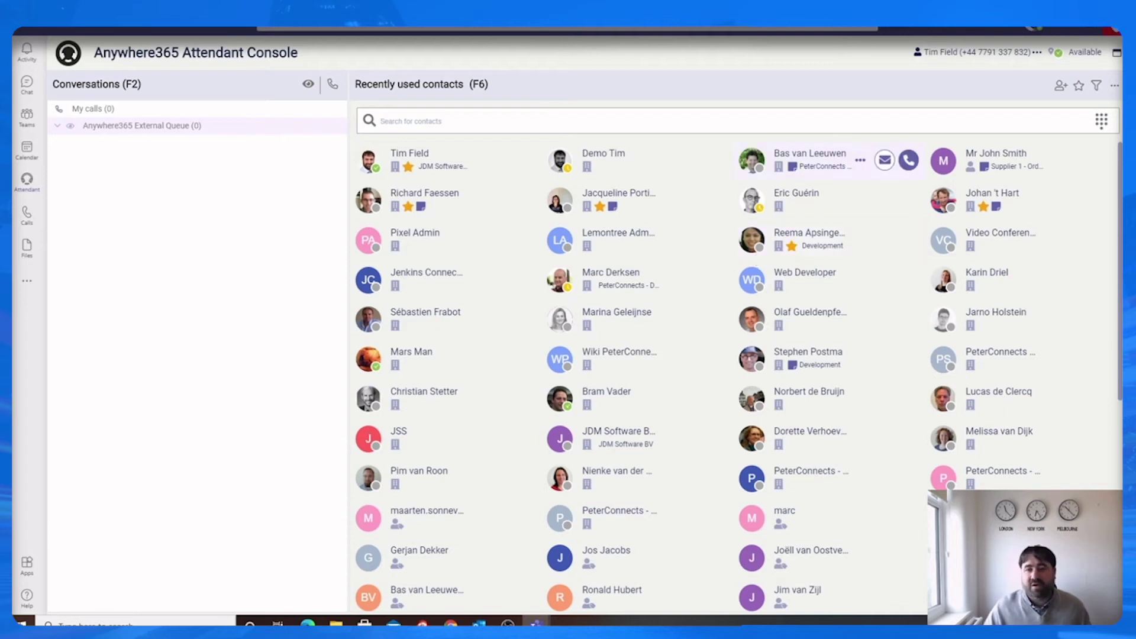
{"action": "left_click", "coordinate": [1037, 53]}
{"action": "key", "text": "F9"}
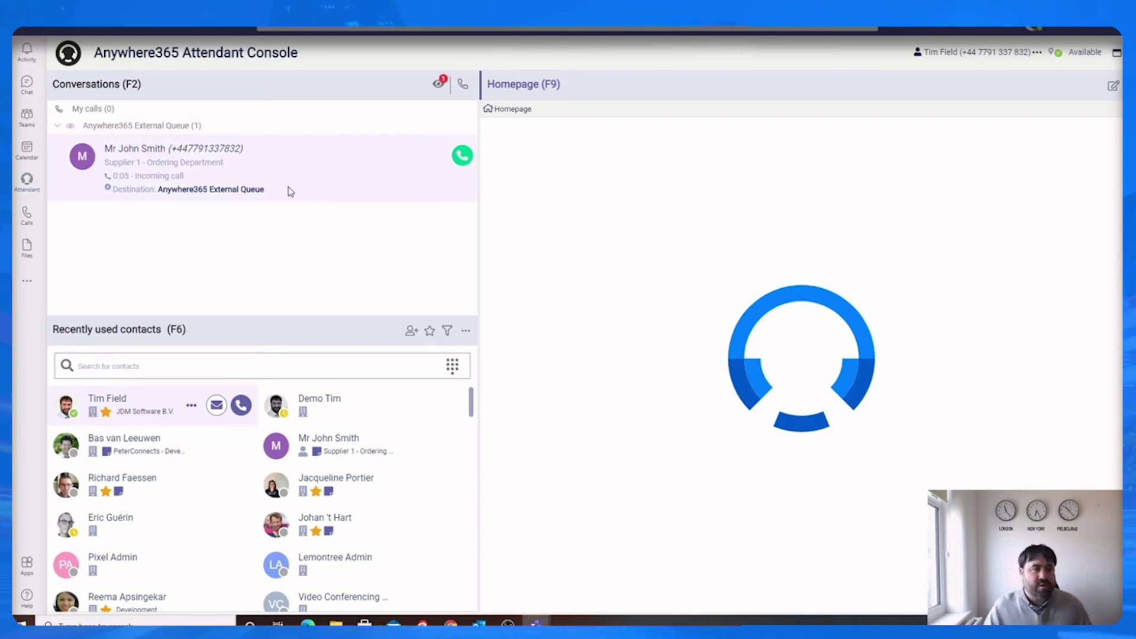
{"action": "left_click", "coordinate": [232, 168]}
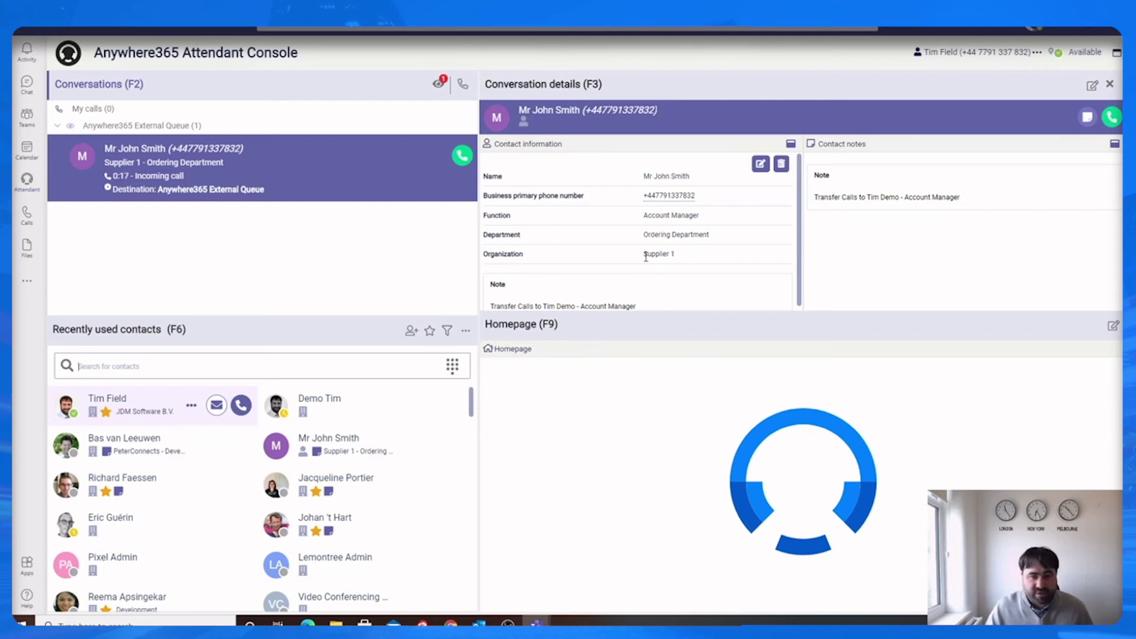
{"action": "left_click", "coordinate": [691, 266]}
{"action": "key", "text": "F6"}
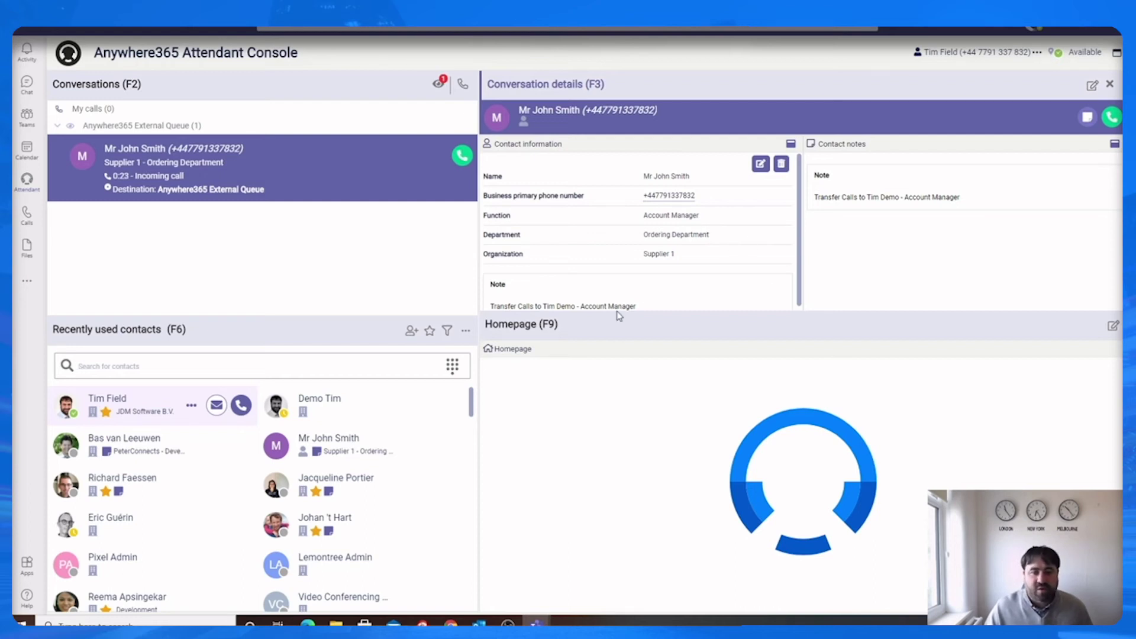
{"action": "mouse_move", "coordinate": [461, 156]}
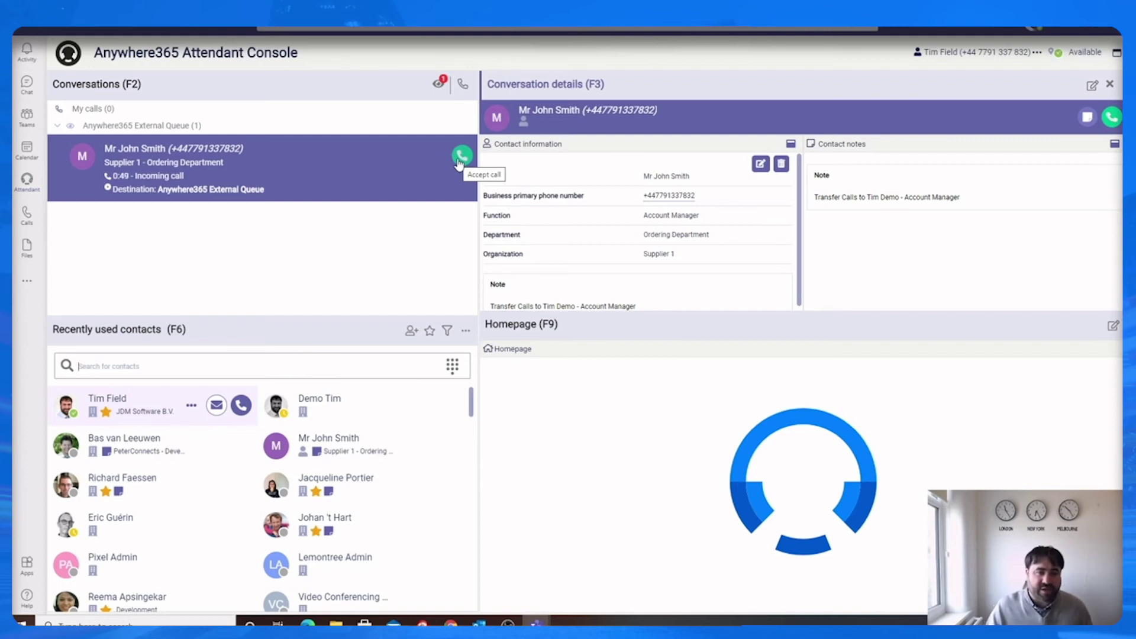
Accept Mr John Smith's queued call and drag it onto Demo Tim to transfer it.
{"action": "left_click", "coordinate": [462, 156]}
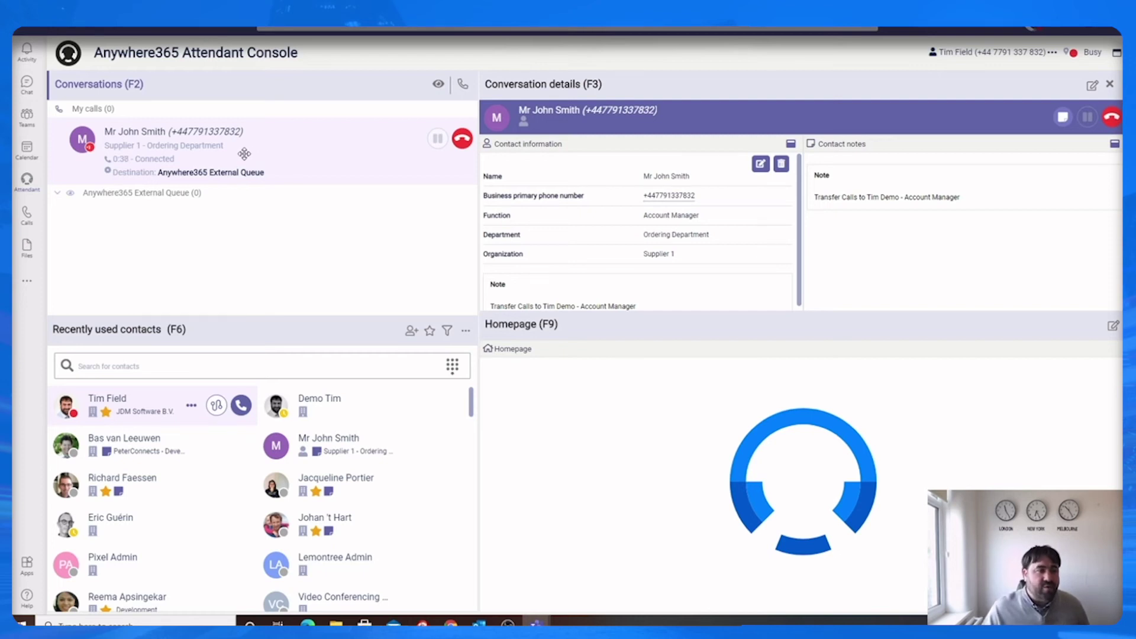
{"action": "left_click_drag", "start_coordinate": [244, 156], "coordinate": [336, 404]}
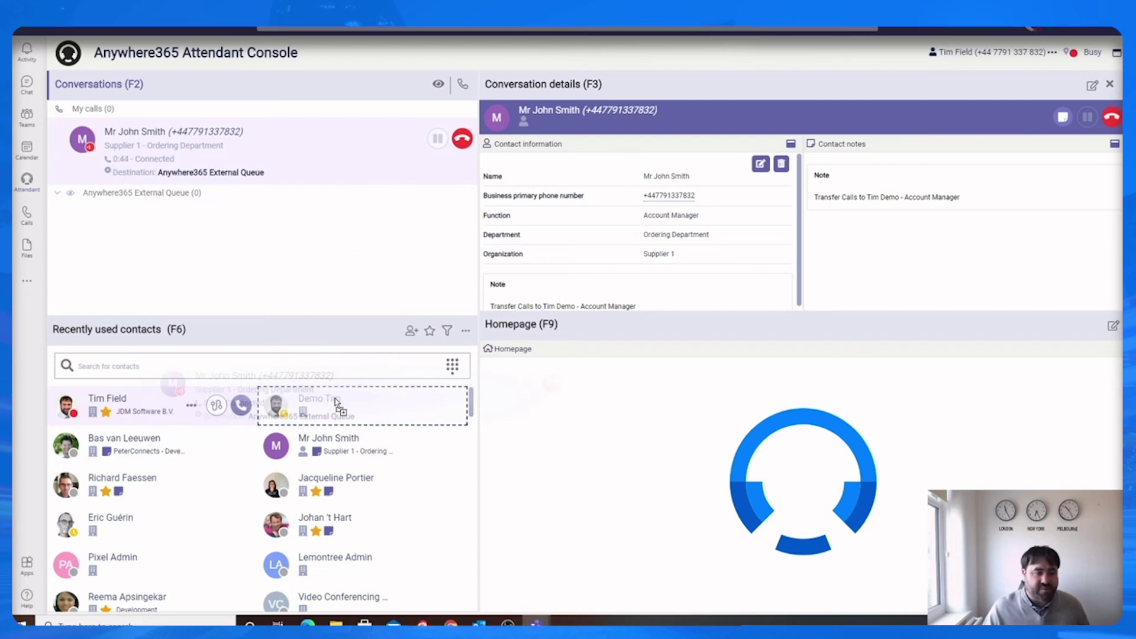
{"action": "left_click_drag", "start_coordinate": [335, 404], "coordinate": [333, 401]}
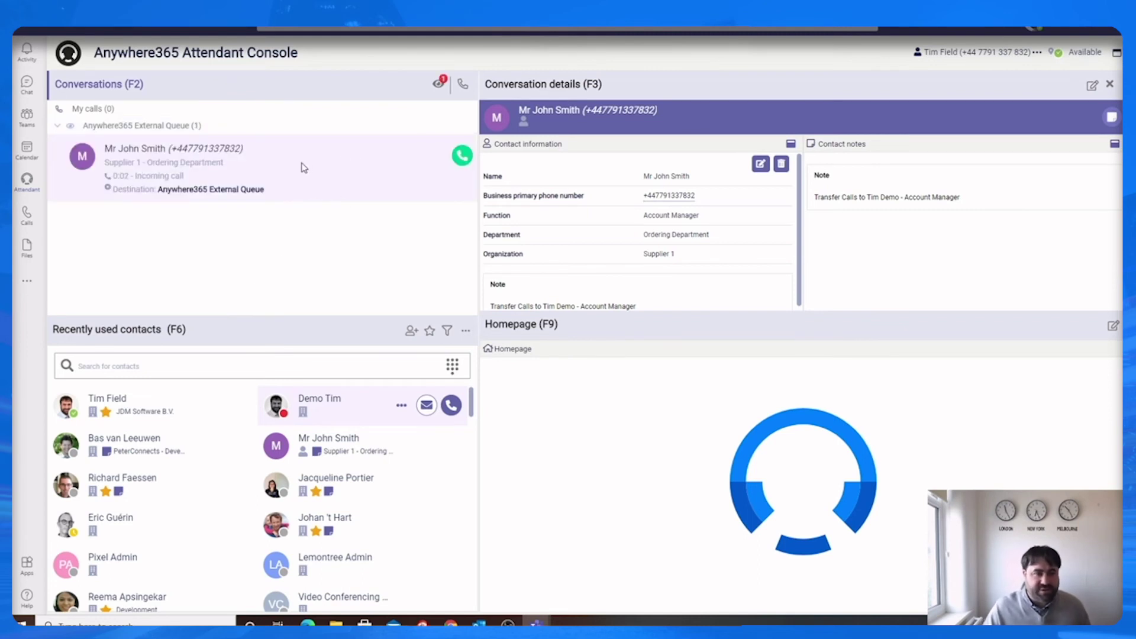
Accept Mr John Smith's waiting call and blind-transfer it to Demo Tim.
{"action": "left_click", "coordinate": [321, 159]}
{"action": "left_click", "coordinate": [460, 157]}
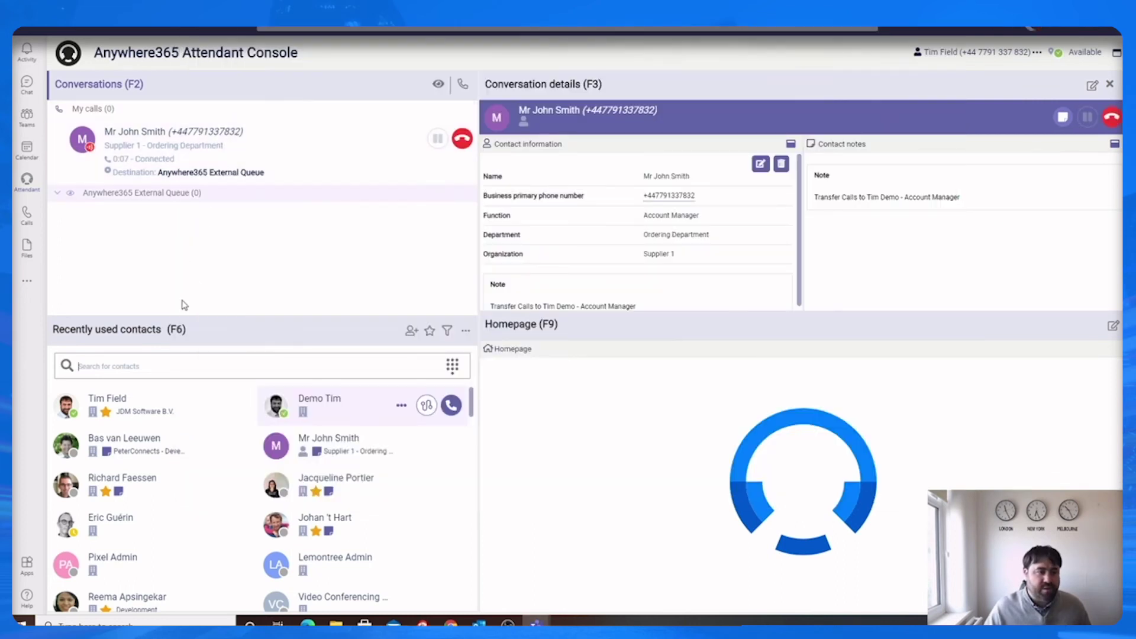
{"action": "left_click", "coordinate": [161, 371]}
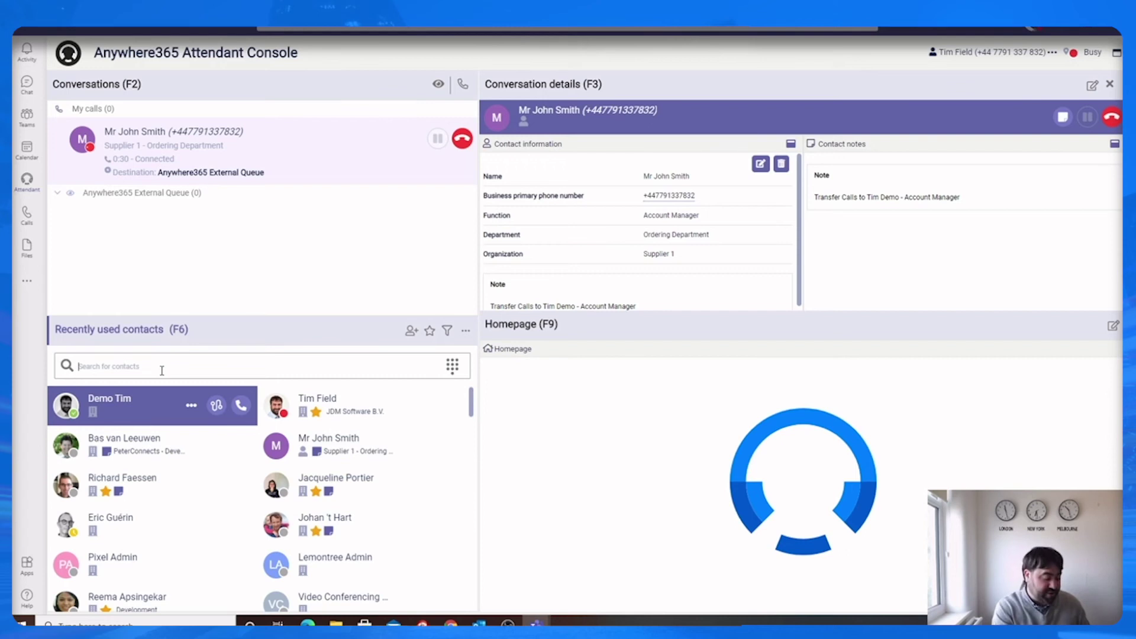
{"action": "type", "text": "tim"}
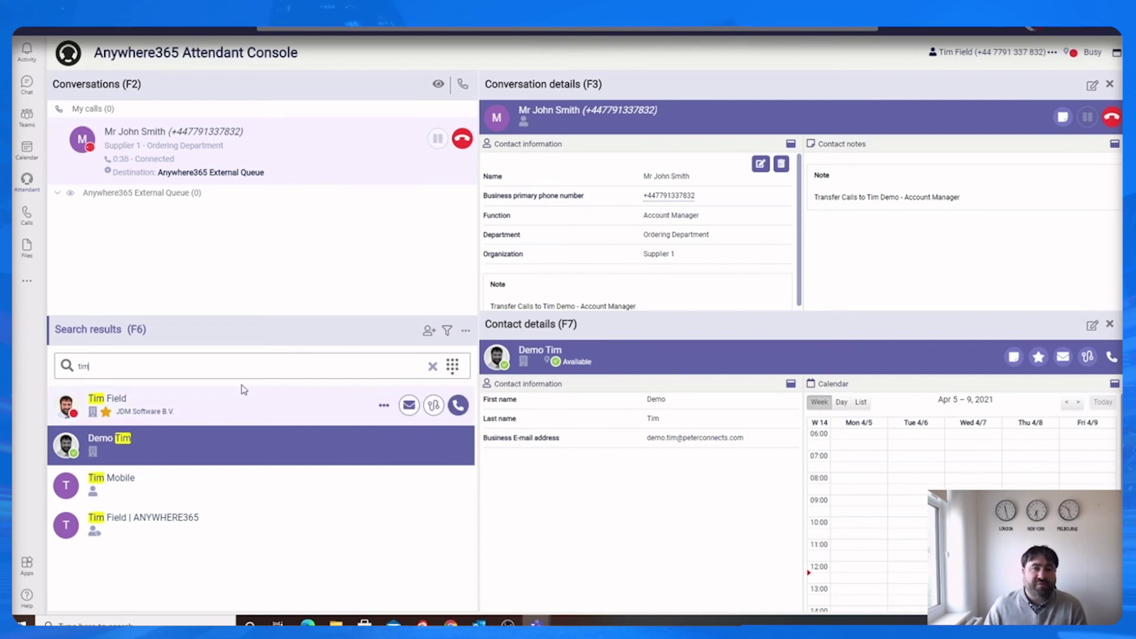
{"action": "mouse_move", "coordinate": [266, 483]}
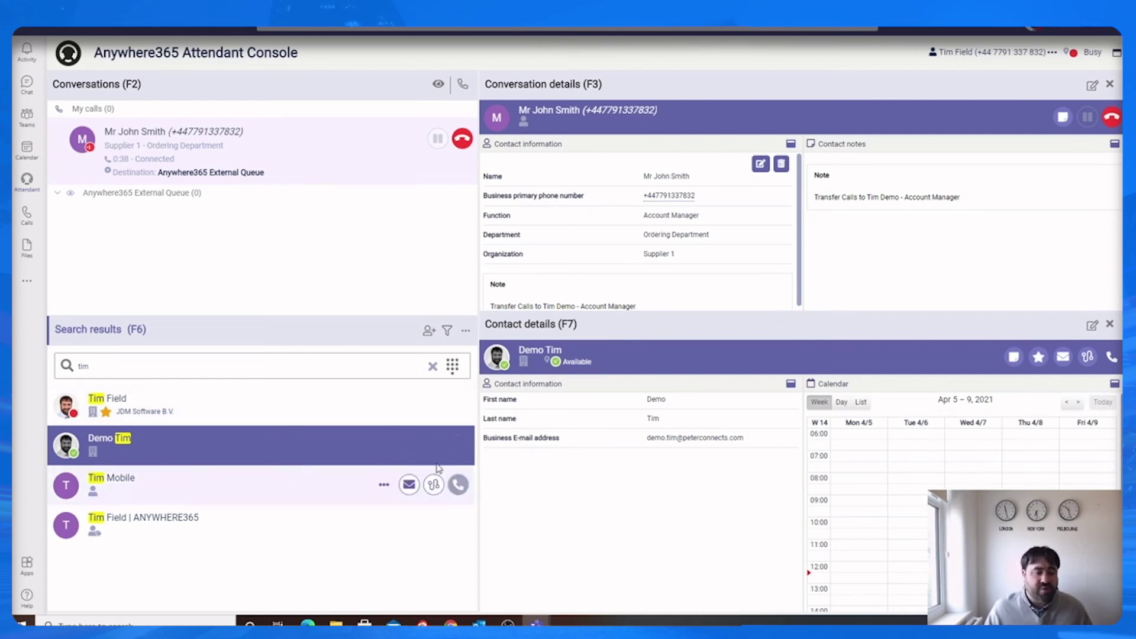
{"action": "mouse_move", "coordinate": [261, 445]}
{"action": "left_click", "coordinate": [433, 446]}
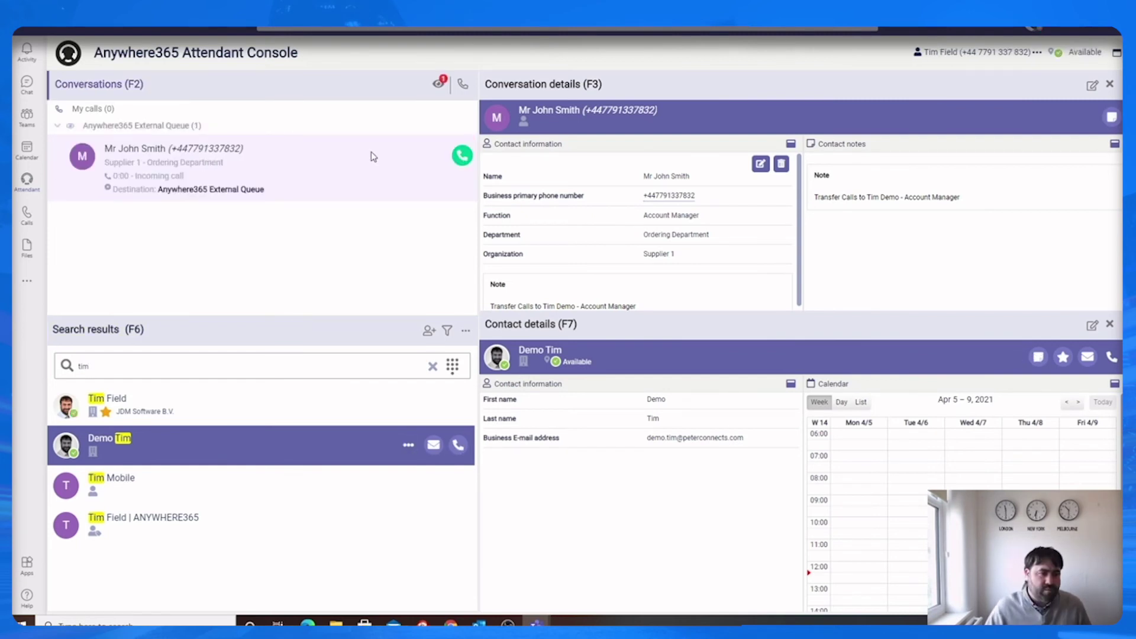
Accept Mr John Smith's call, consult Demo Tim, then transfer the held caller to him.
{"action": "left_click", "coordinate": [462, 156]}
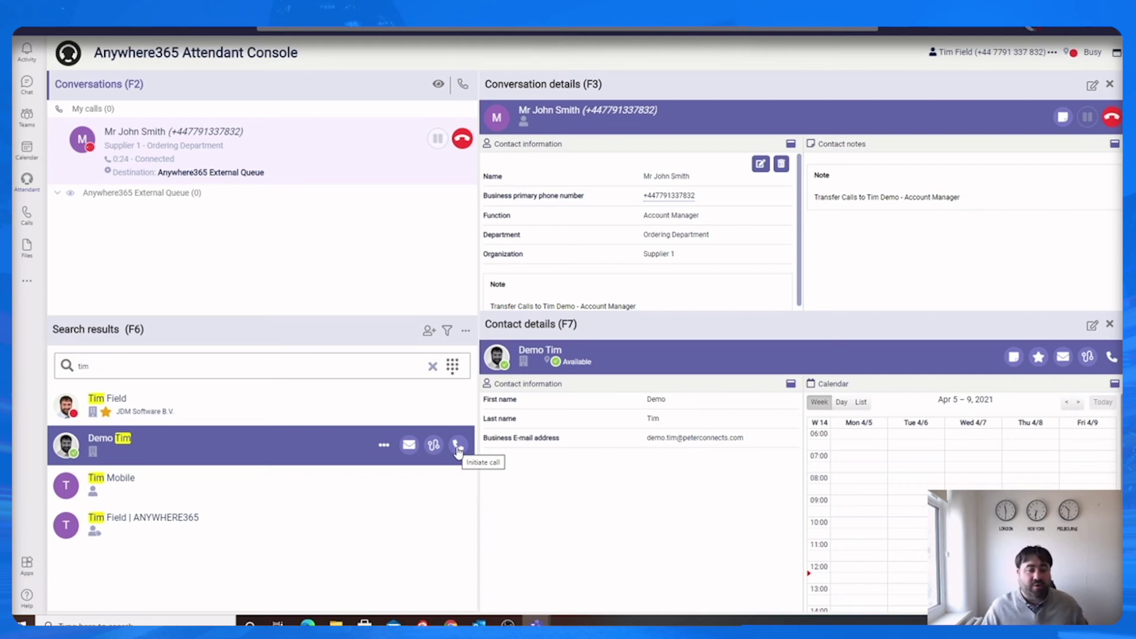
{"action": "left_click", "coordinate": [458, 450]}
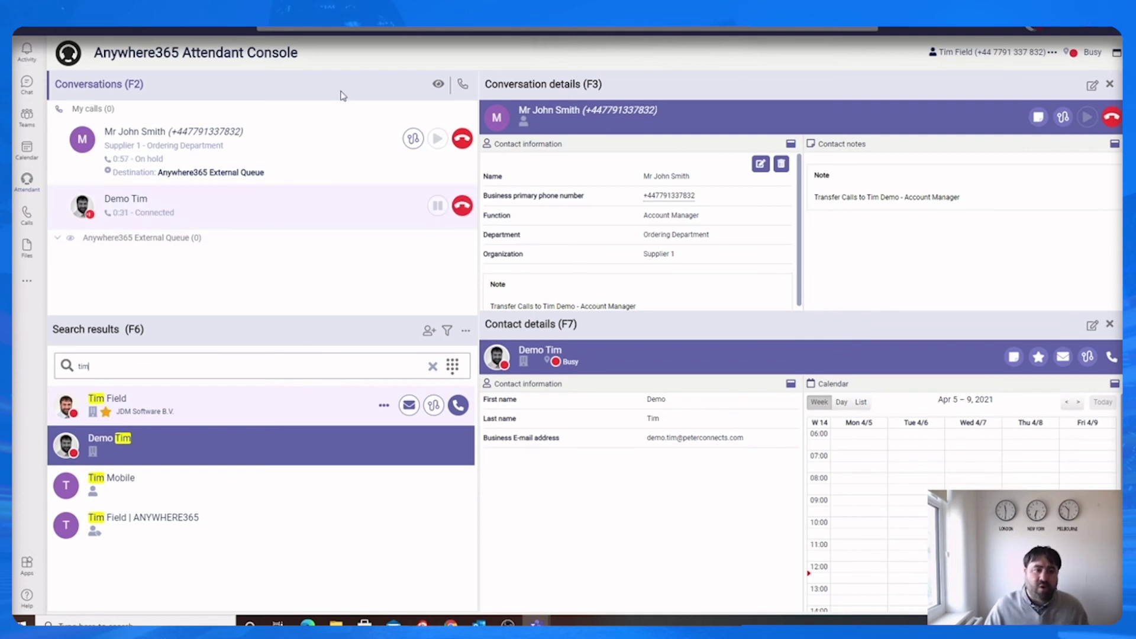
{"action": "left_click", "coordinate": [414, 140]}
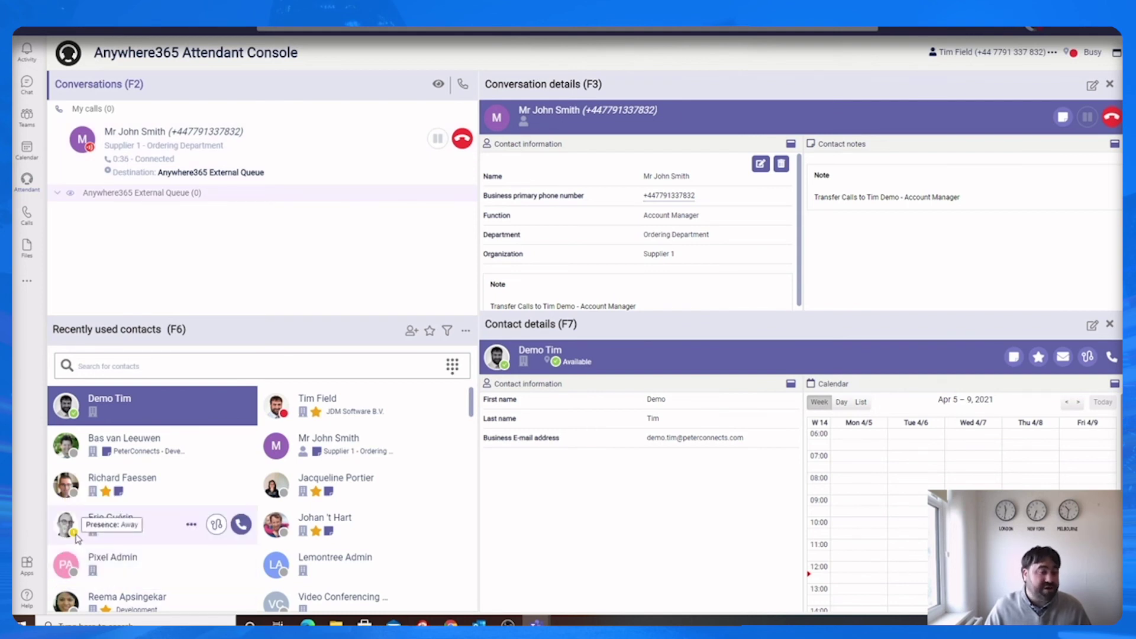
{"action": "left_click", "coordinate": [191, 525]}
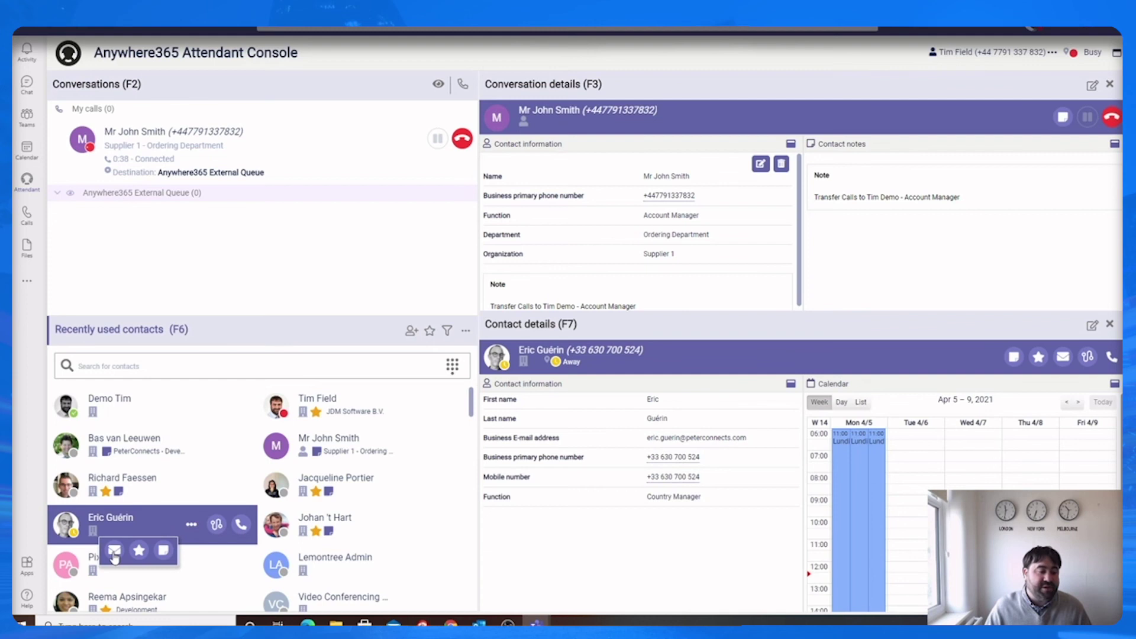
{"action": "left_click", "coordinate": [114, 551]}
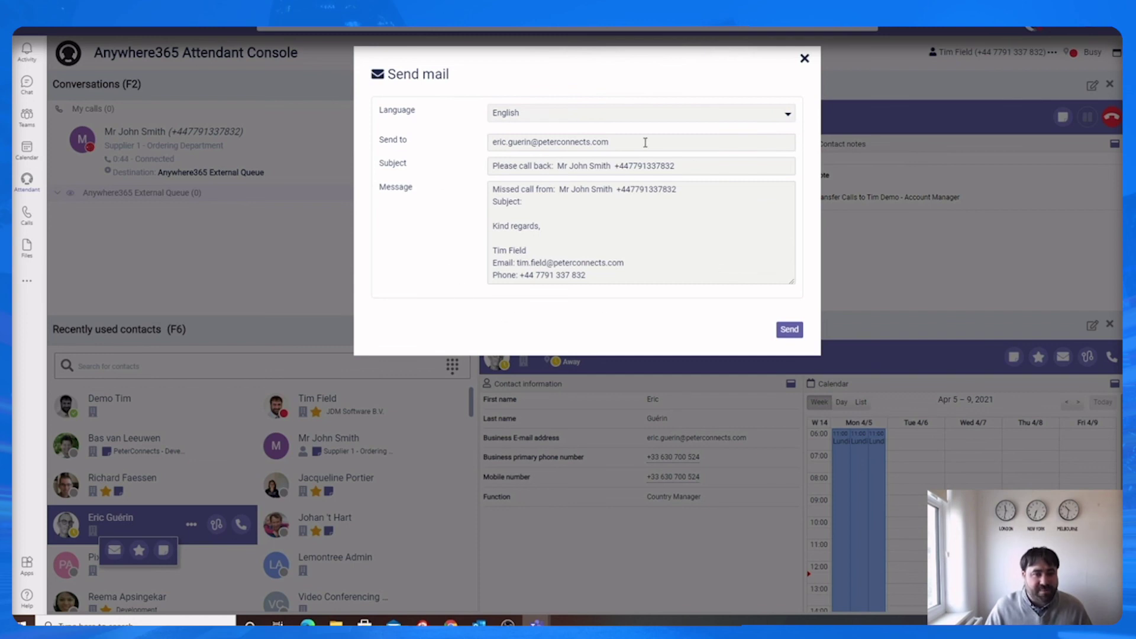
Check the recipient and subject, add 'Re invoice' after Subject:, and send the email.
{"action": "left_click_drag", "start_coordinate": [644, 142], "coordinate": [479, 151]}
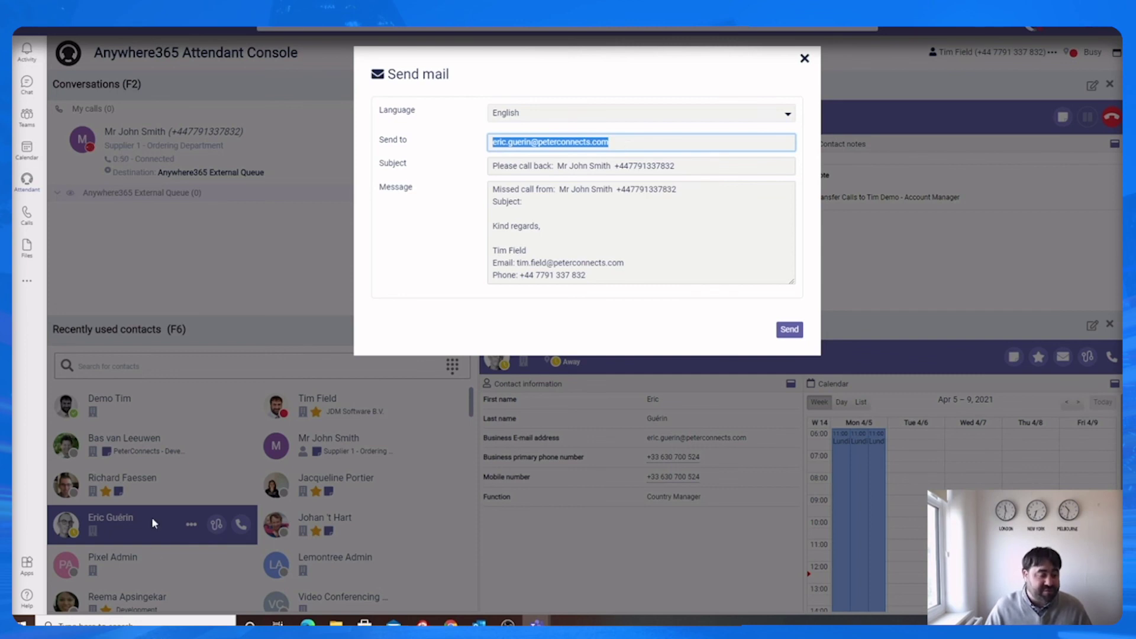
{"action": "left_click_drag", "start_coordinate": [559, 165], "coordinate": [678, 165]}
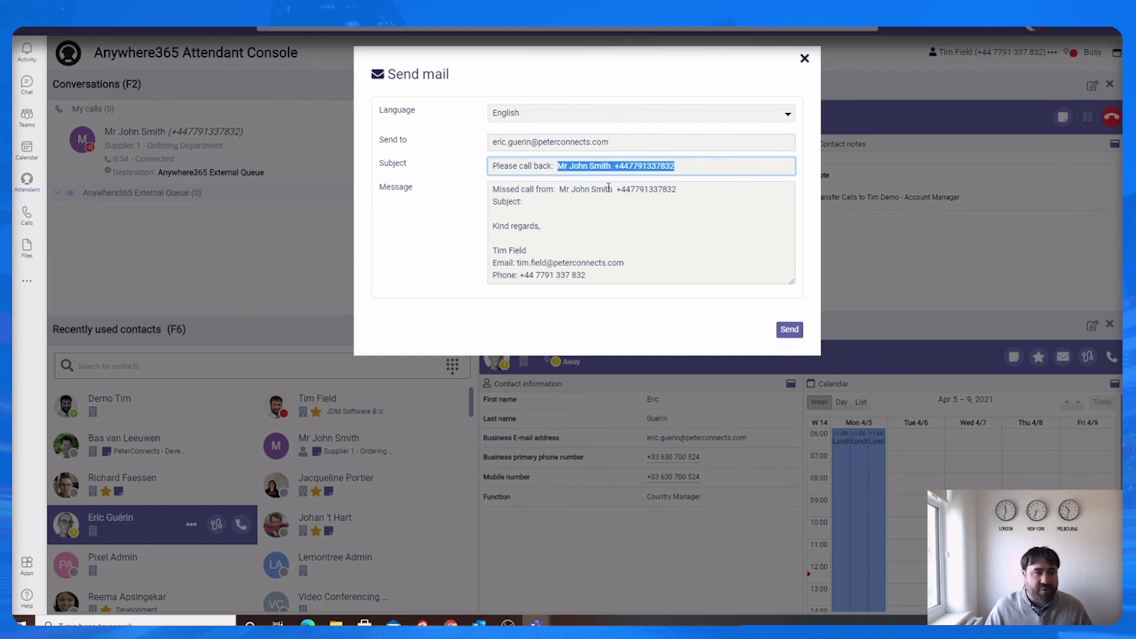
{"action": "left_click", "coordinate": [594, 274]}
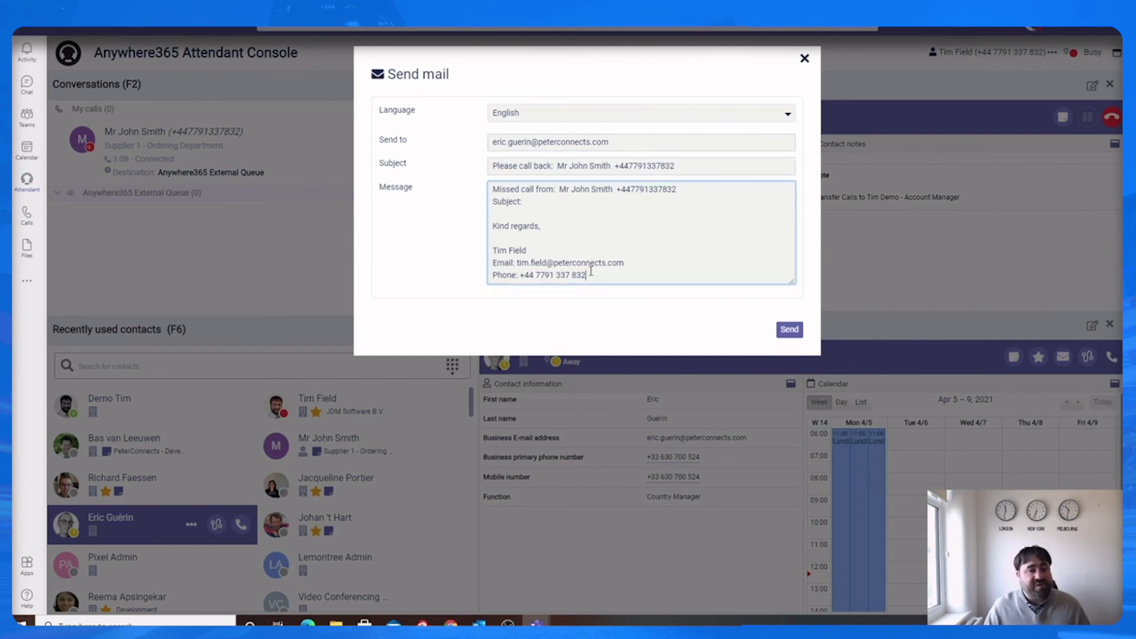
{"action": "left_click_drag", "start_coordinate": [590, 275], "coordinate": [491, 251]}
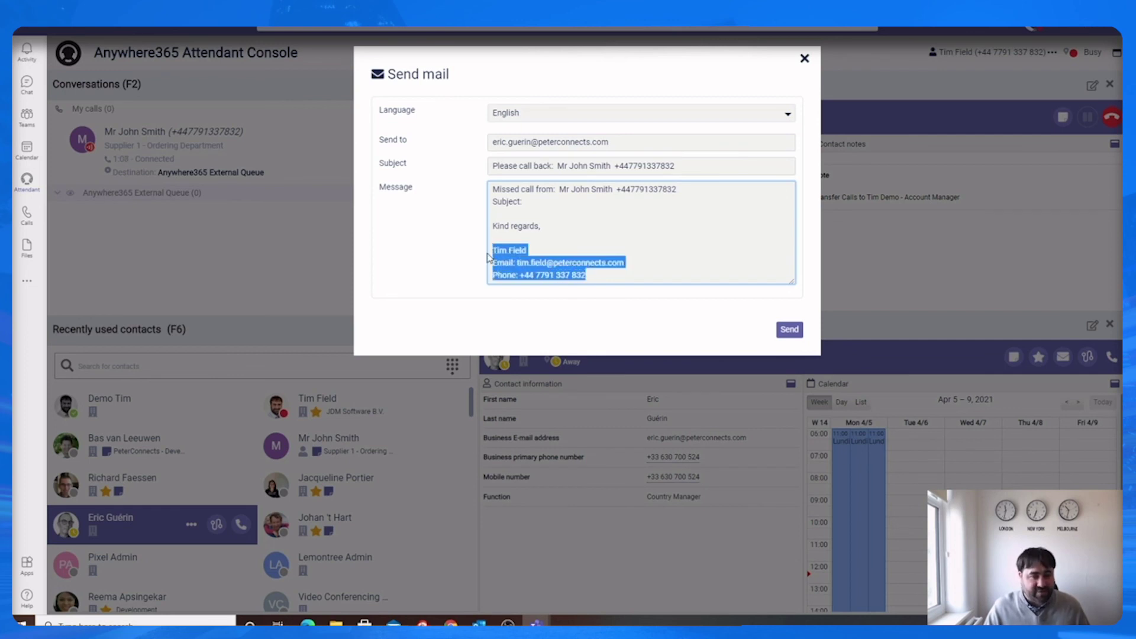
{"action": "left_click", "coordinate": [535, 208]}
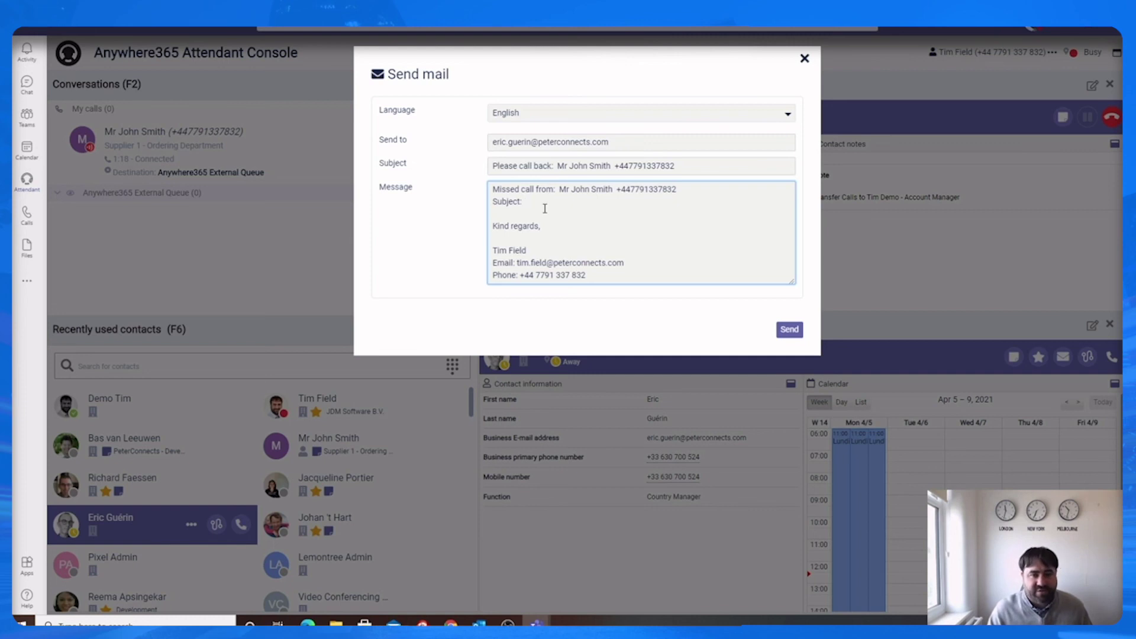
{"action": "type", "text": "Re invoice"}
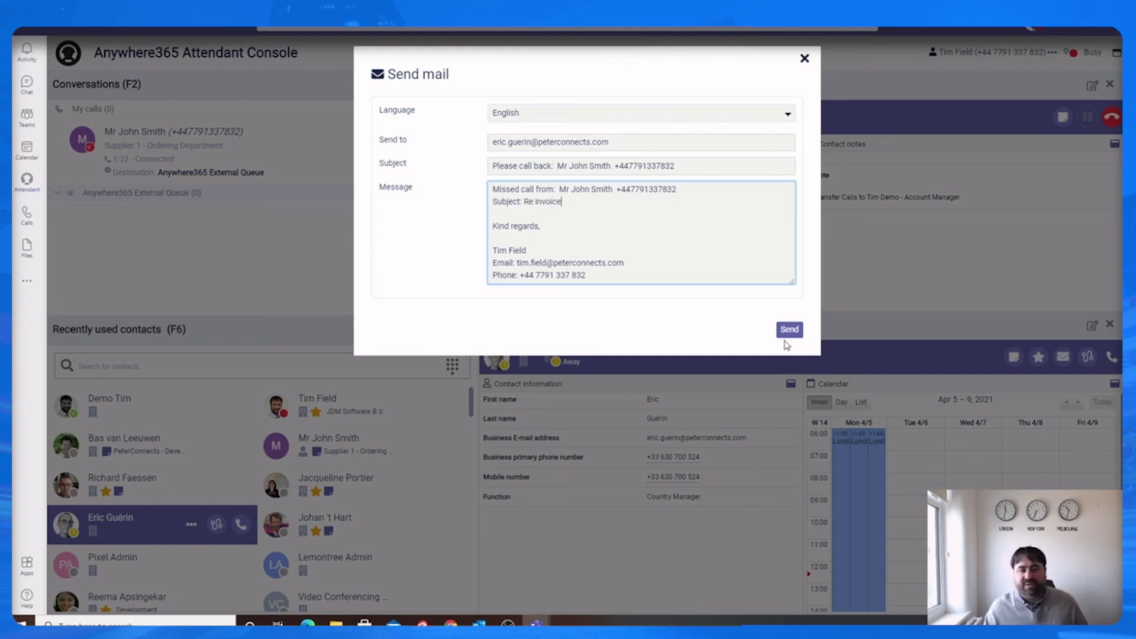
{"action": "left_click", "coordinate": [788, 330]}
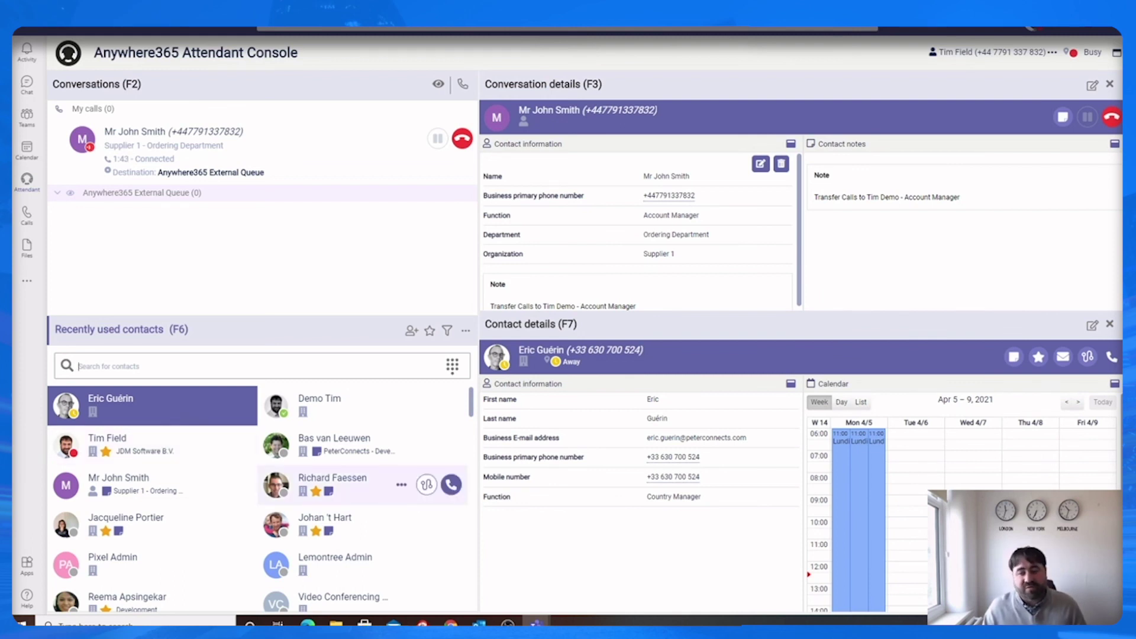
{"action": "left_click", "coordinate": [1114, 387]}
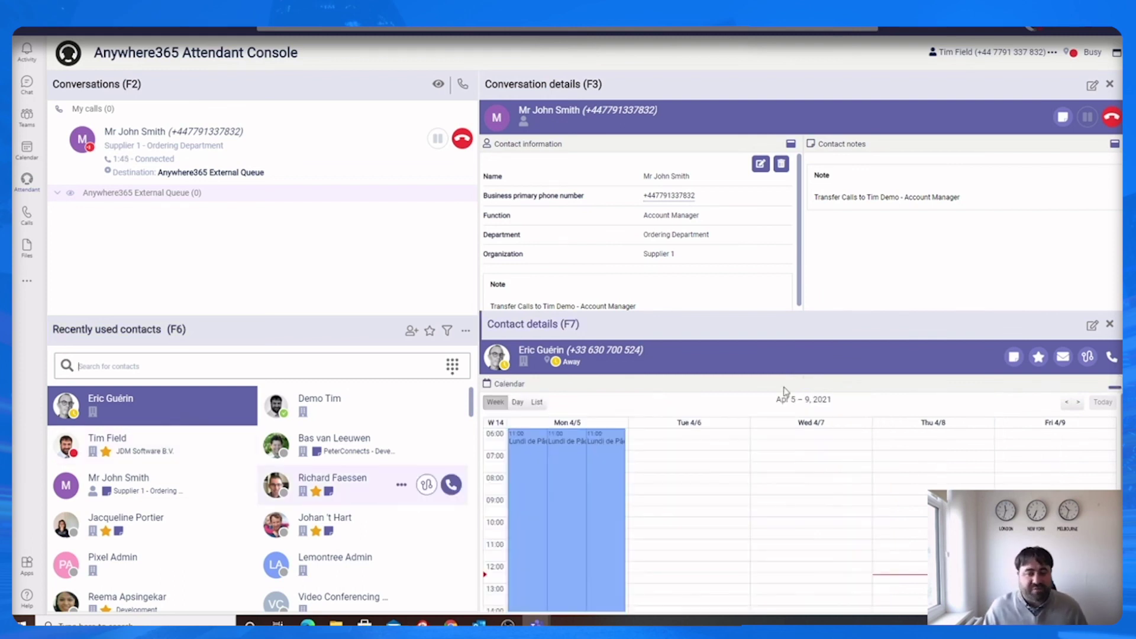
{"action": "left_click", "coordinate": [522, 405]}
{"action": "left_click", "coordinate": [537, 404]}
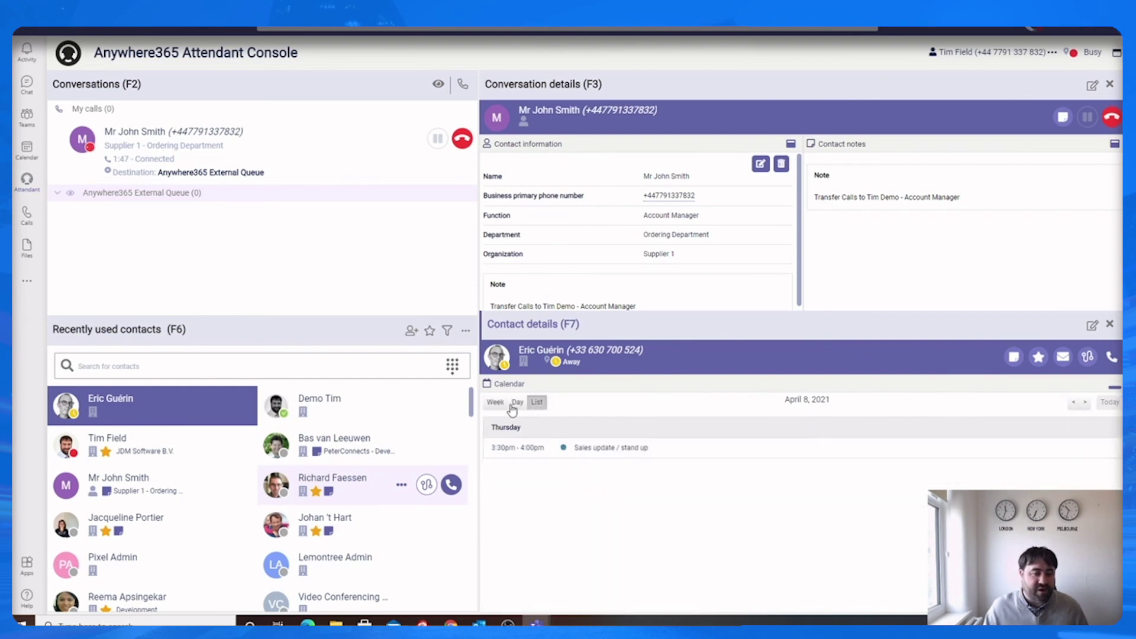
{"action": "left_click", "coordinate": [1115, 388]}
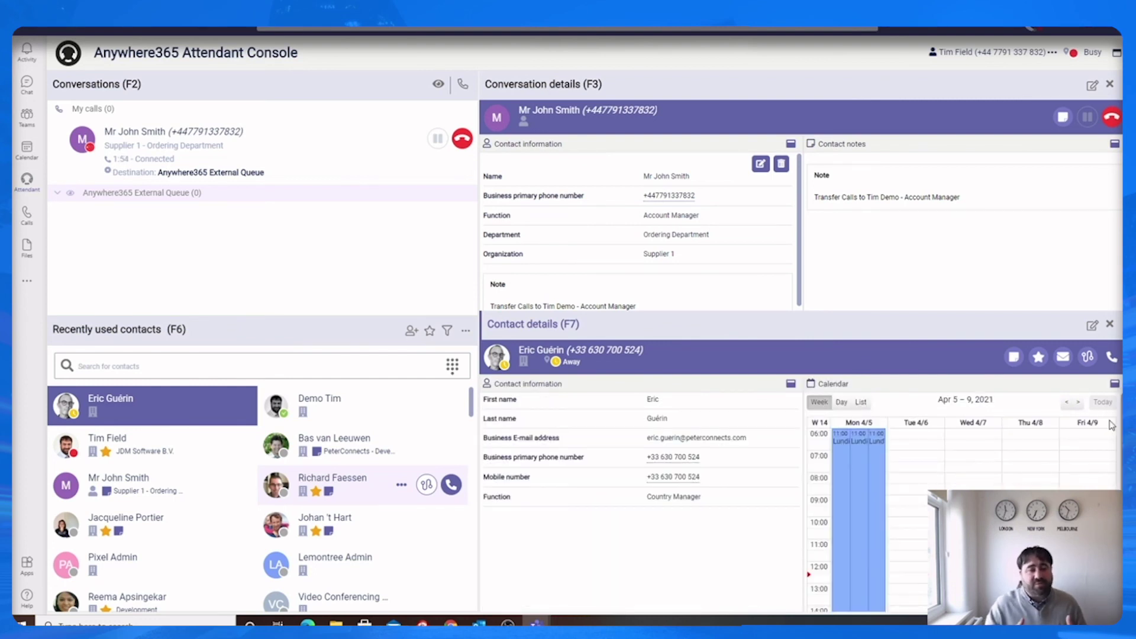